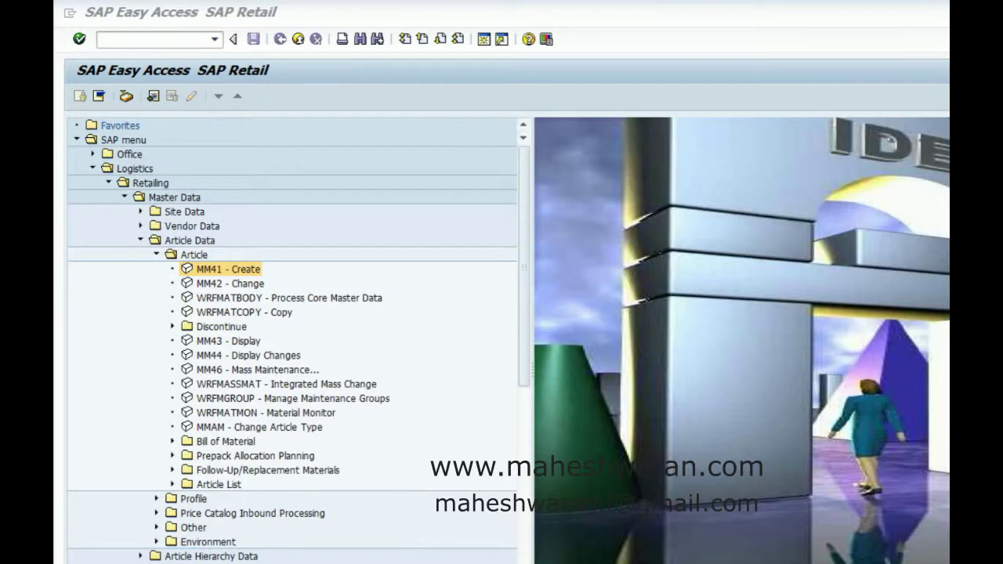
- Start creating an article with transaction MM41 and set its article category to 10 Sales set
click(218, 276)
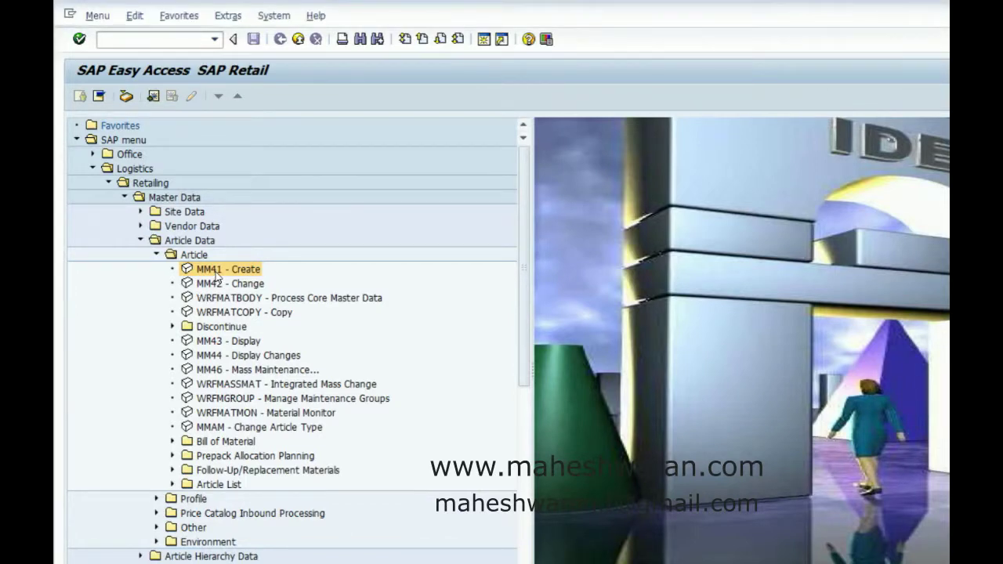
double_click(218, 276)
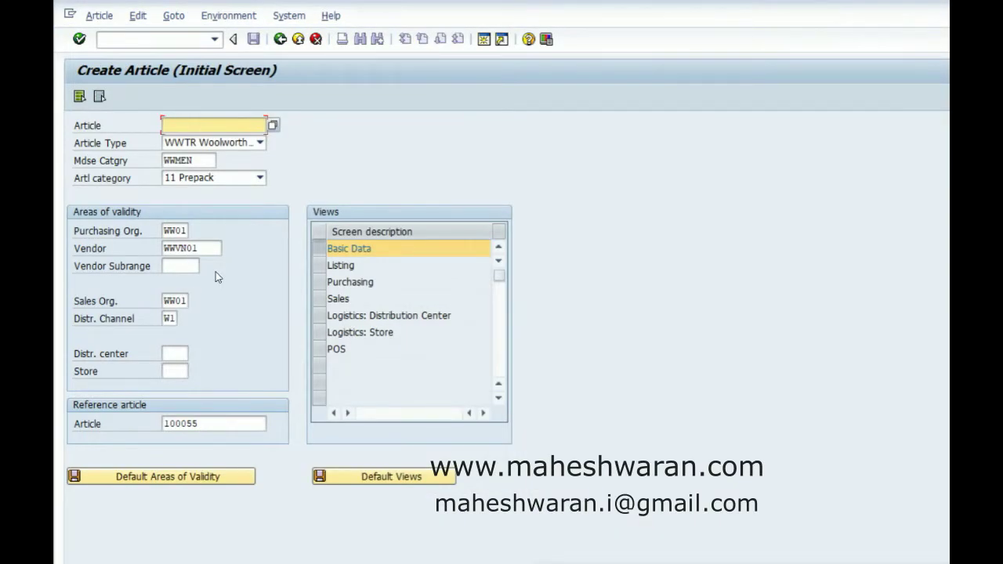
click(205, 160)
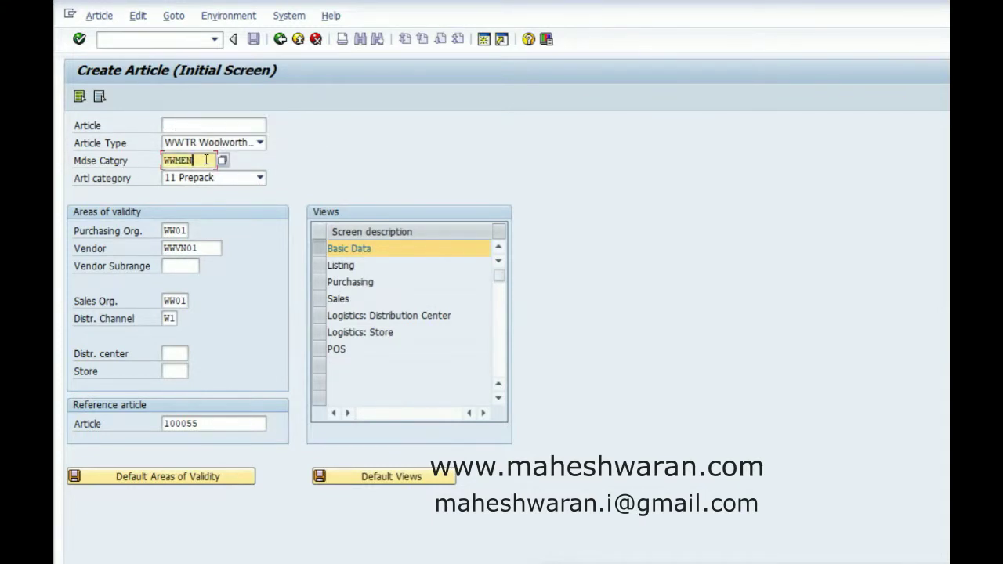
click(252, 179)
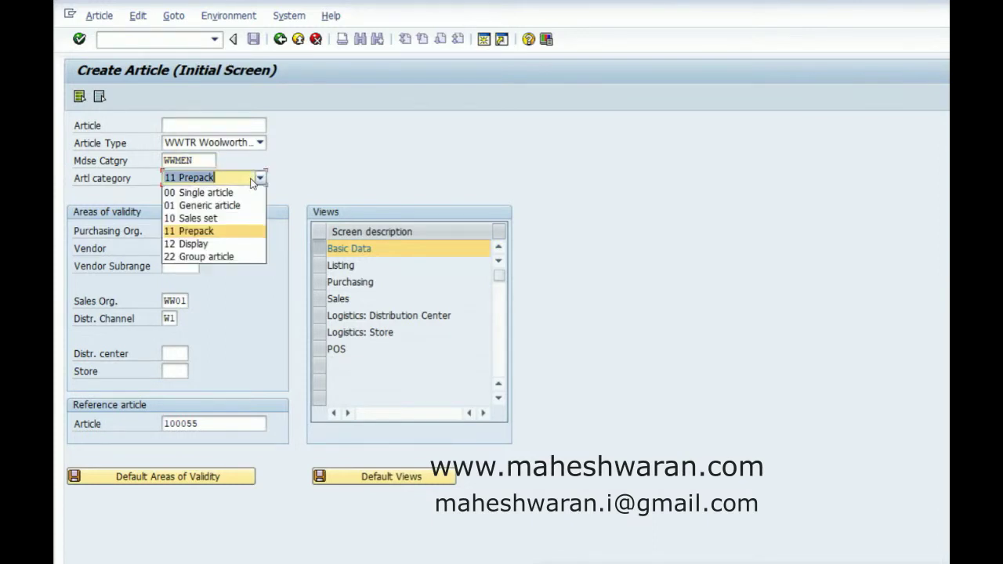
click(221, 224)
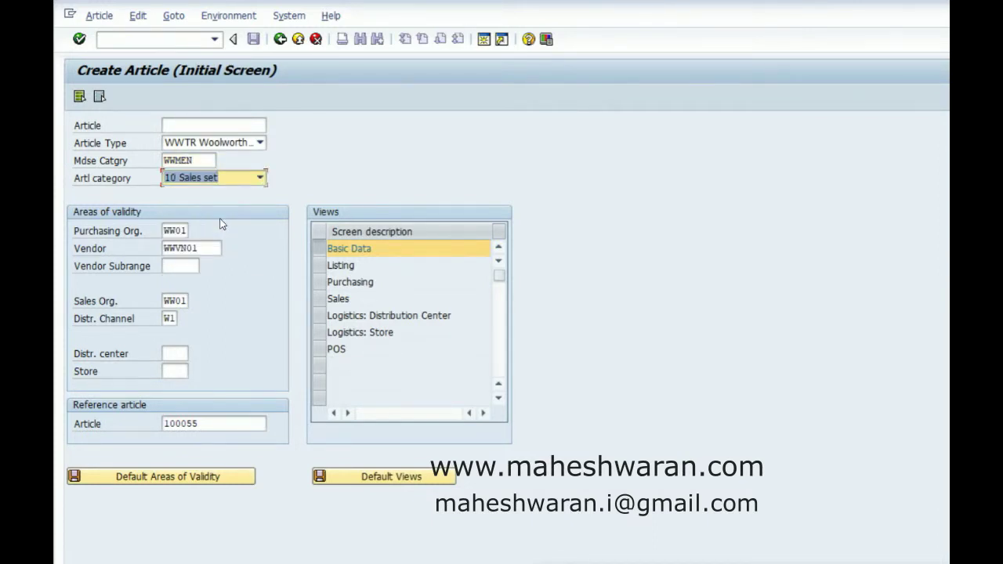
click(199, 160)
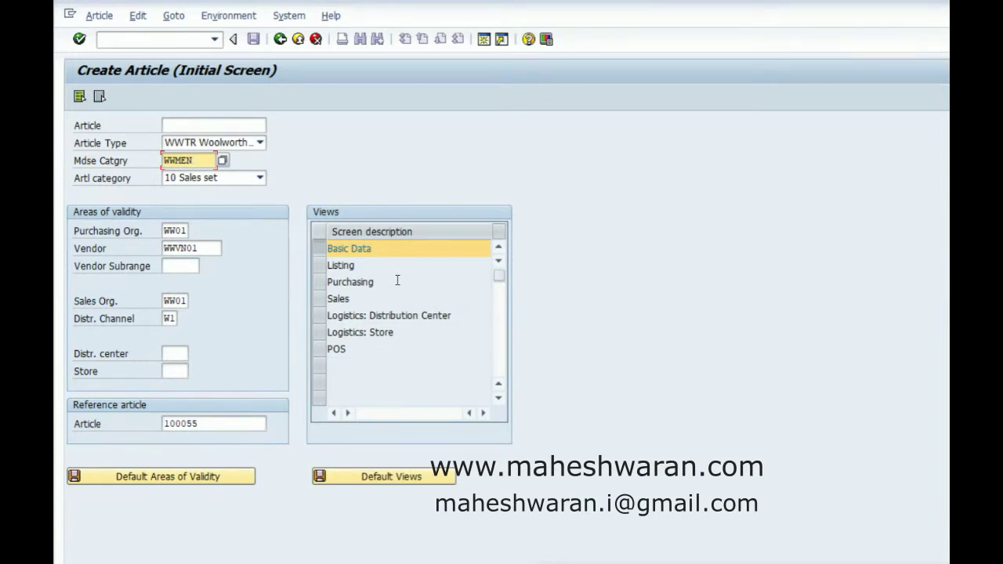
- Set the reference article to 100057 and continue to the new article's basic data
click(240, 423)
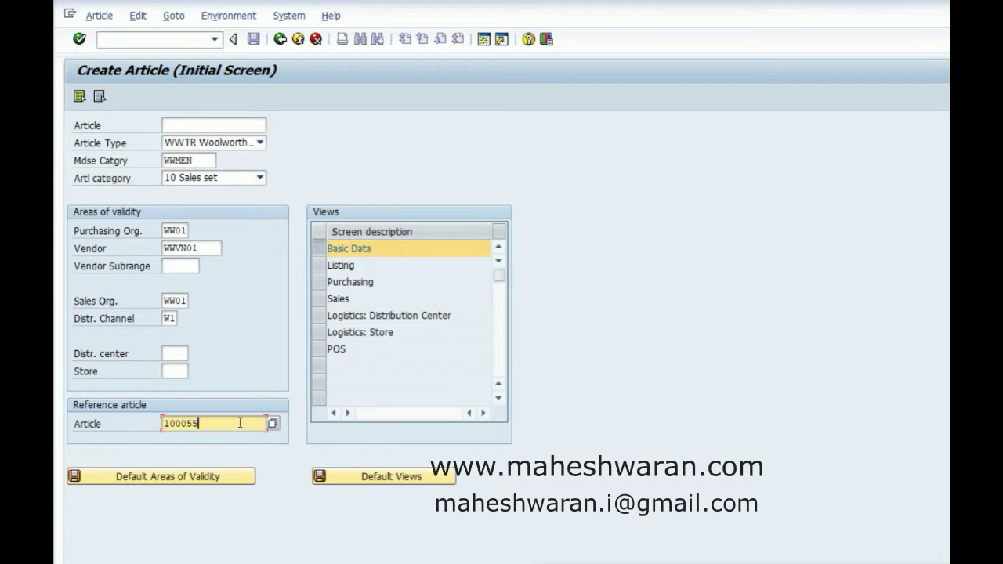
key(BackSpace)
text(7)
key(Return)
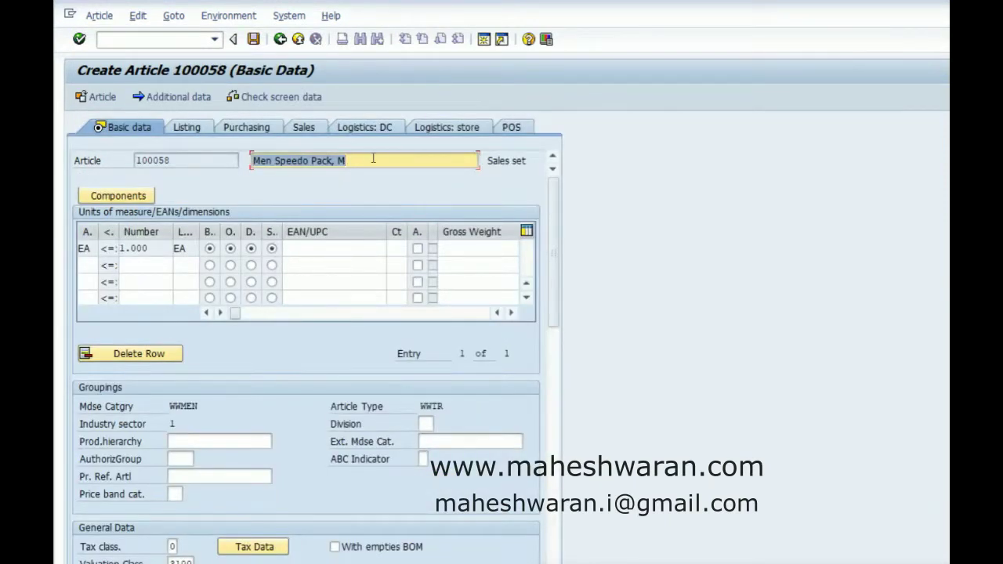
- Replace the article description with "Summer Beach Pack"
key(Delete)
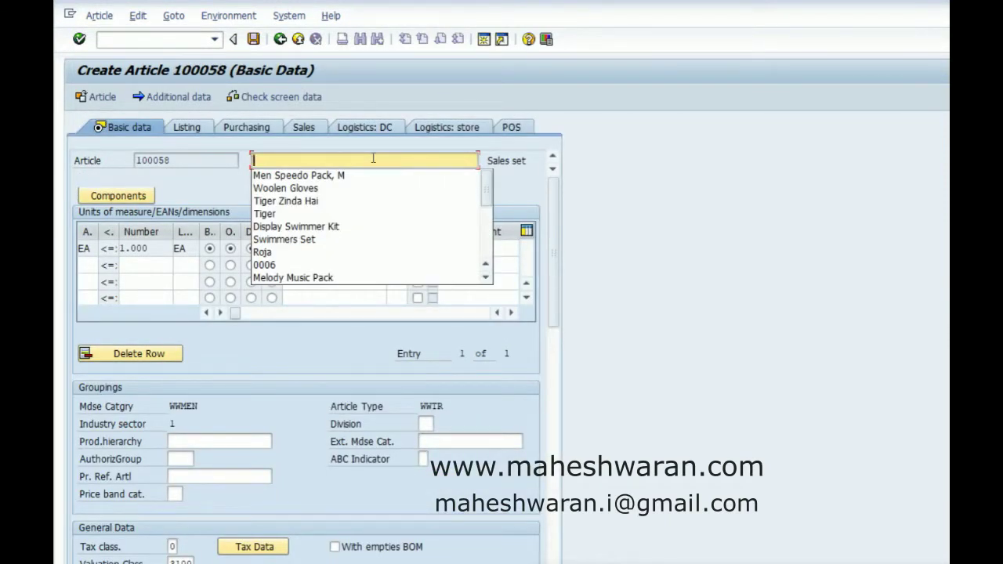
text(Be)
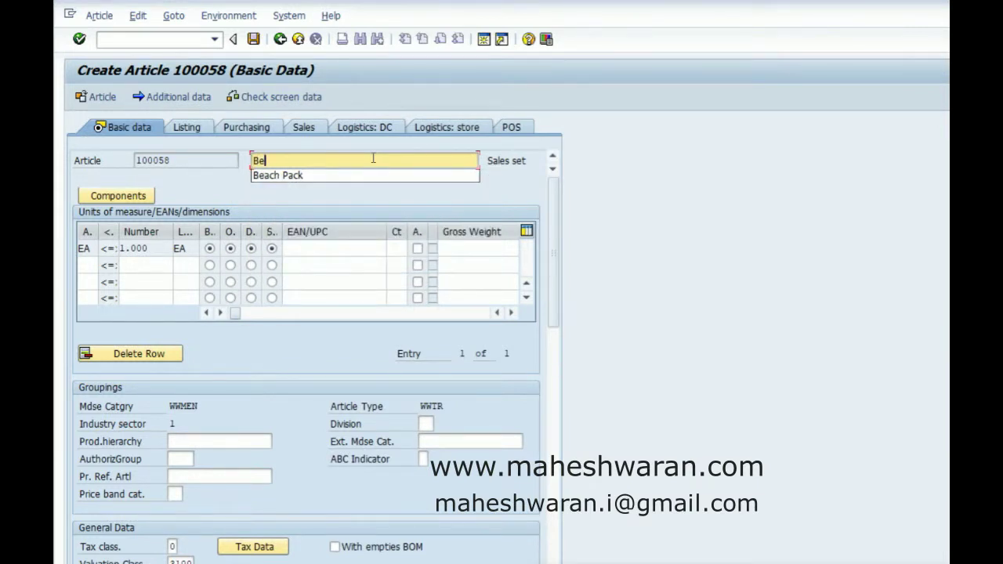
key(BackSpace)
key(BackSpace)
text(Summer )
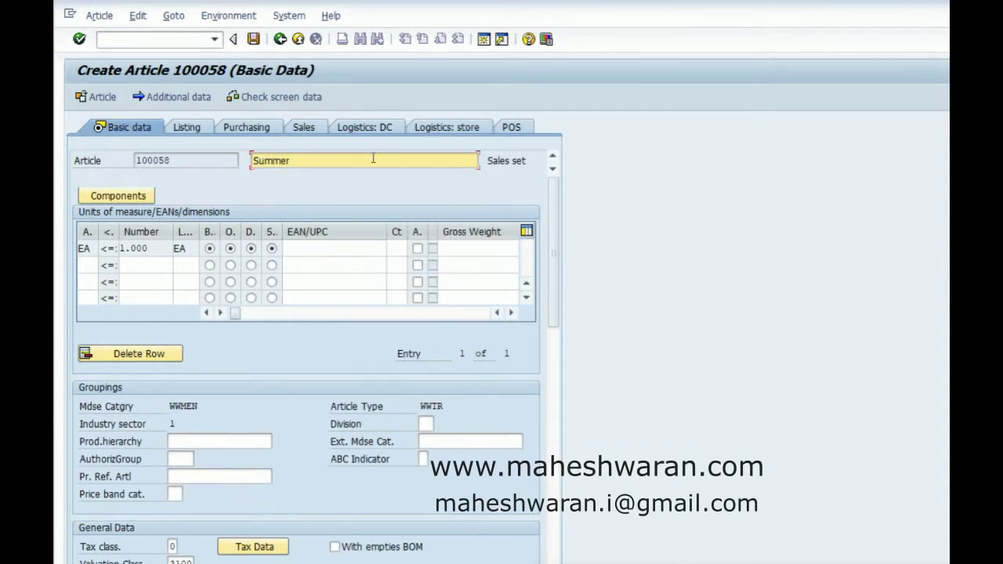
text(Beach Pack)
- Switch to the Excel article list and examine the article numbers of beach and swimwear items suitable as set components, then move it aside
click(349, 561)
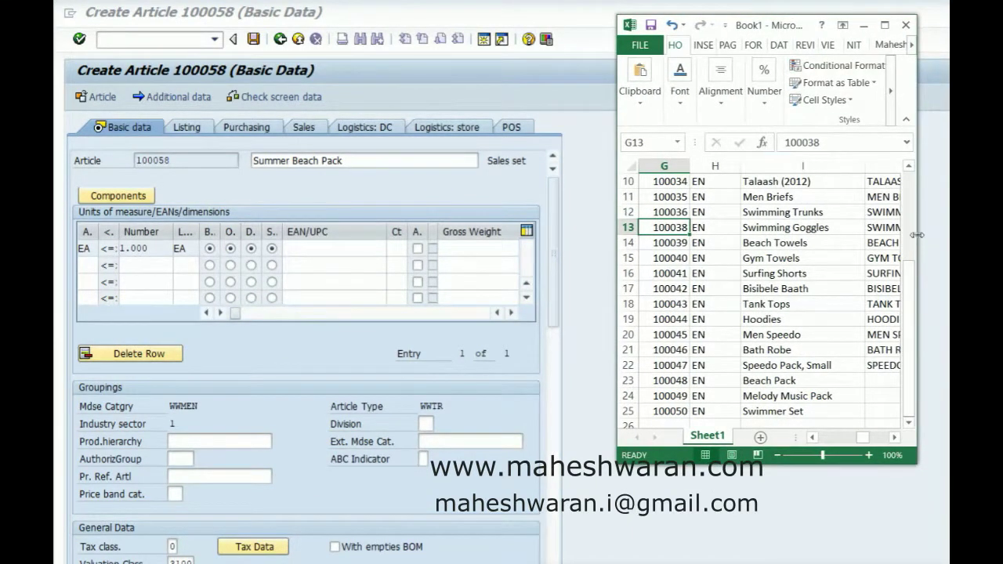
drag(917, 235, 940, 233)
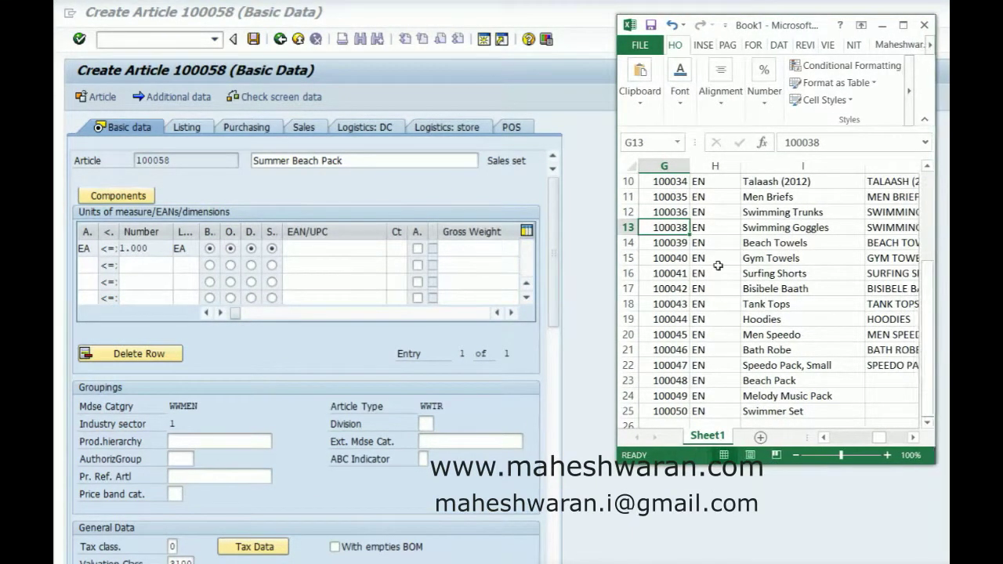
click(672, 243)
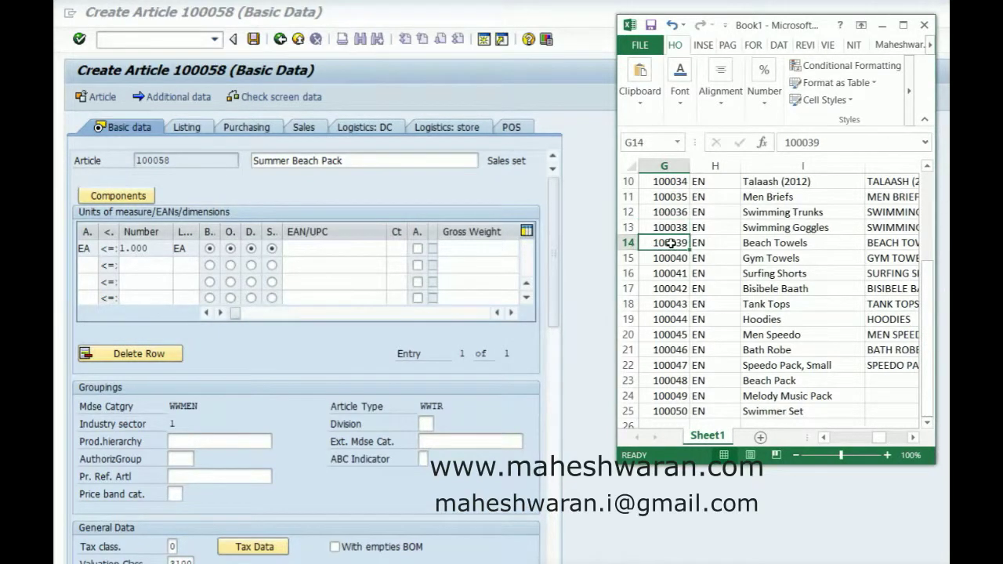
ctrl+click(671, 272)
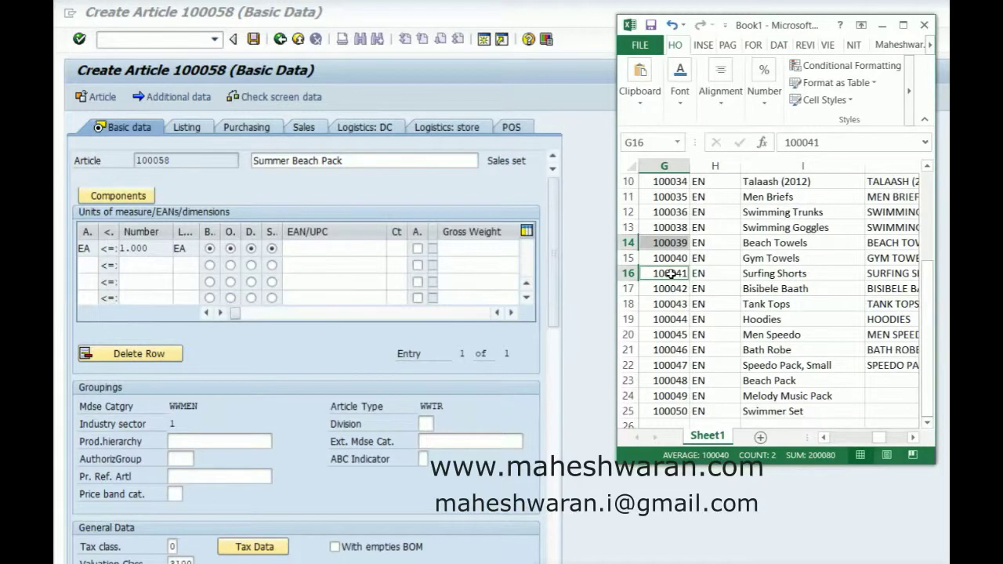
click(672, 334)
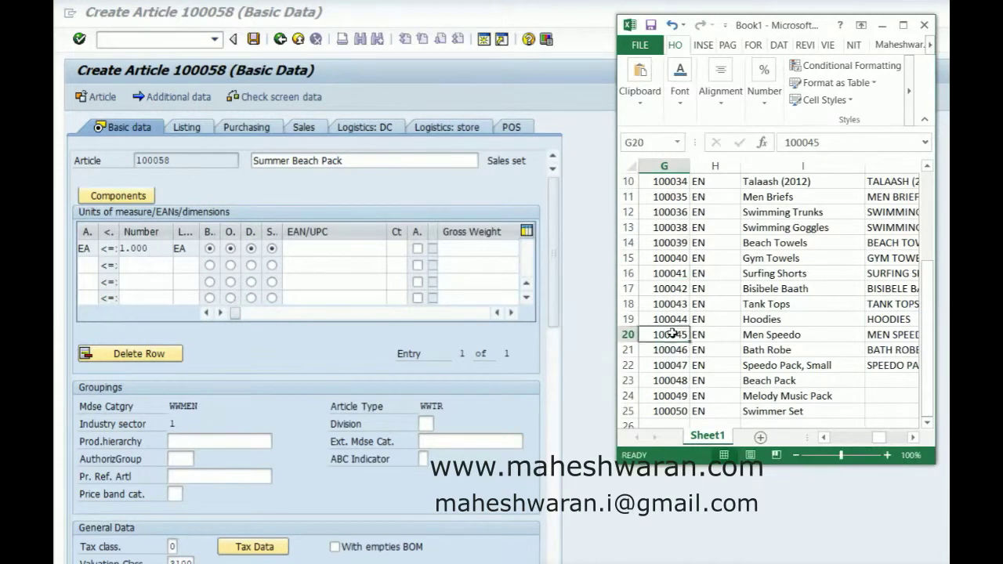
click(666, 212)
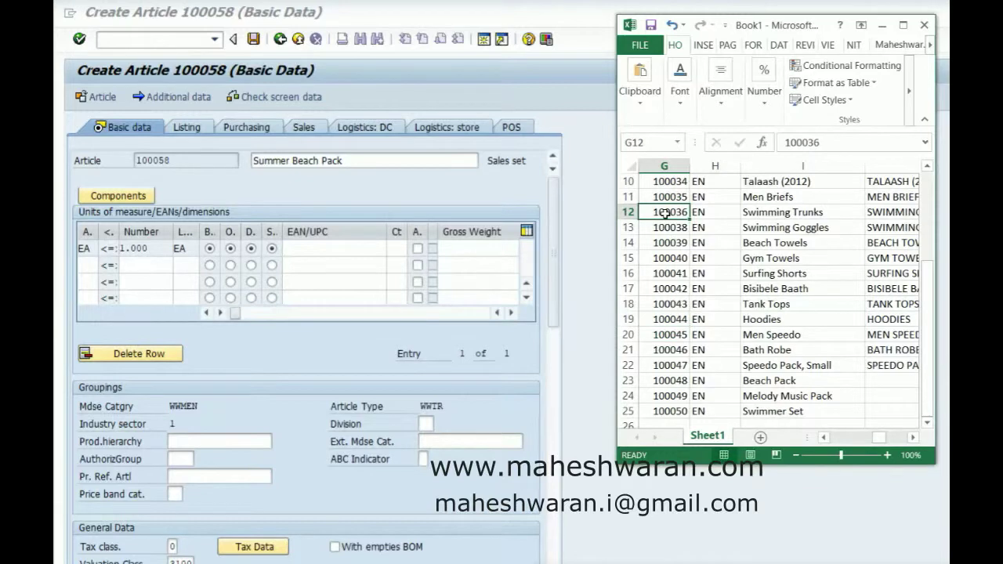
click(676, 305)
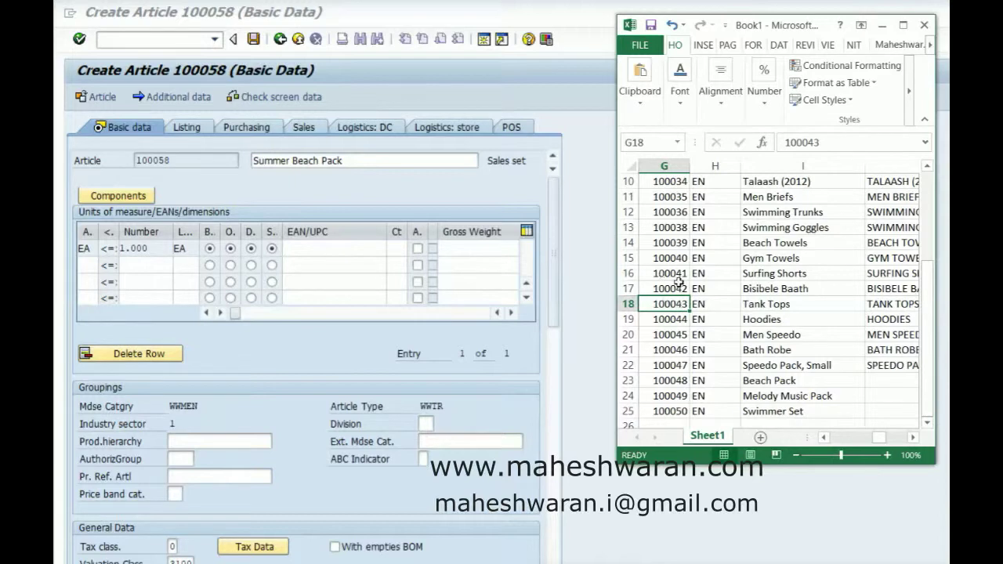
click(668, 275)
click(672, 243)
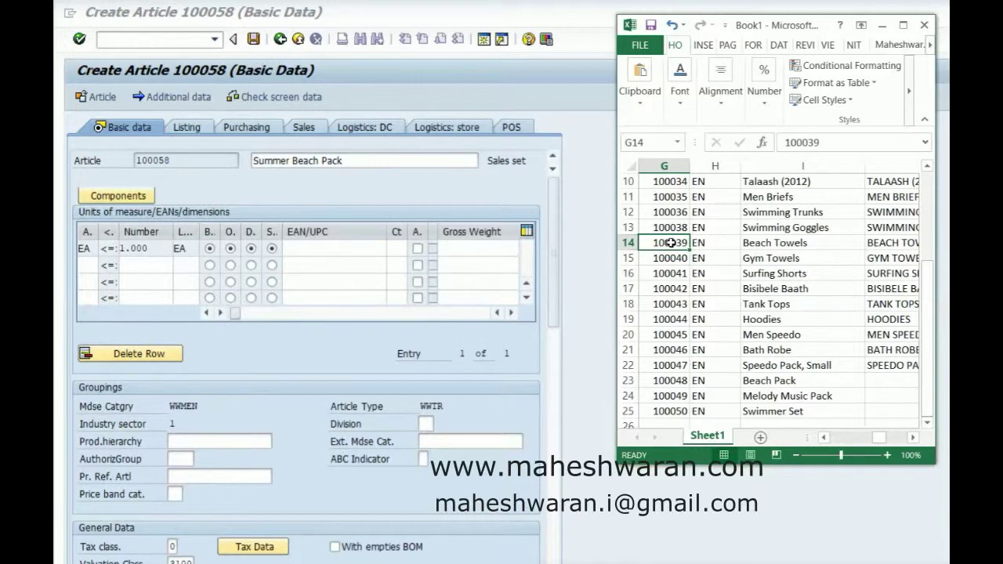
drag(739, 26, 1002, 86)
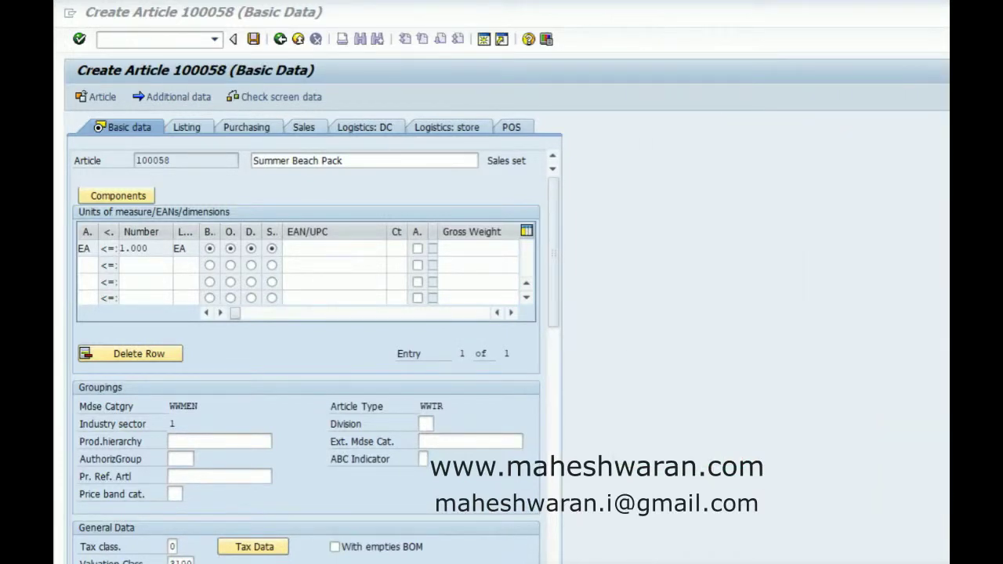
- Open the set article's component assignment and add component 100038 with a quantity of 1
click(111, 201)
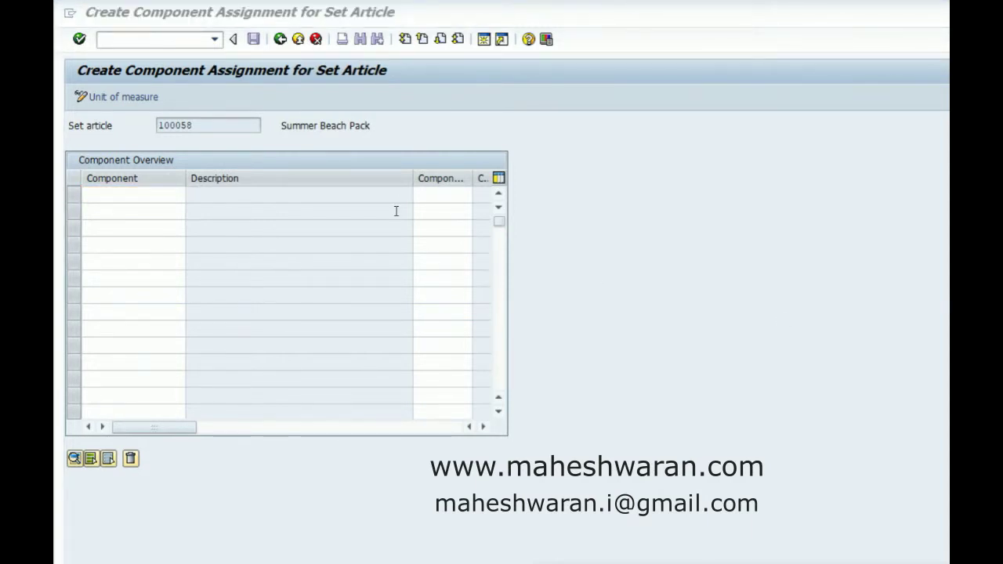
click(167, 197)
text(1000)
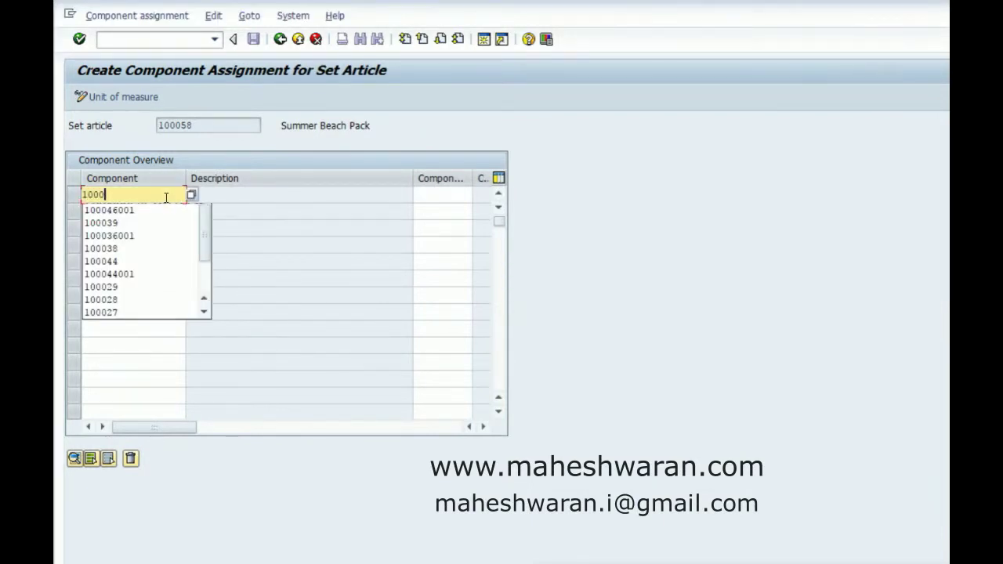
text(38)
key(Tab)
text(1)
key(Return)
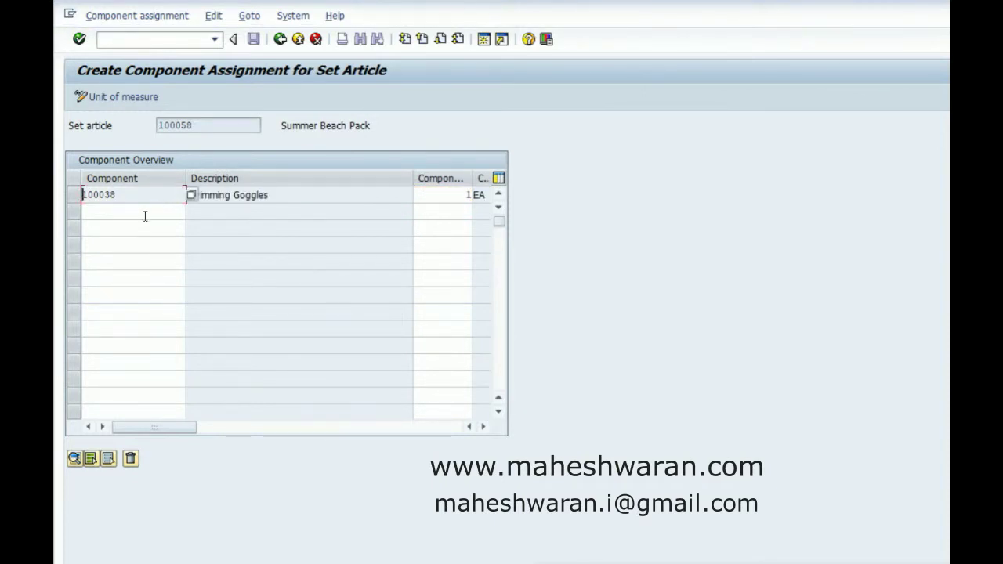
- Add component 100039 to the set with a quantity of 1
click(144, 217)
text(100)
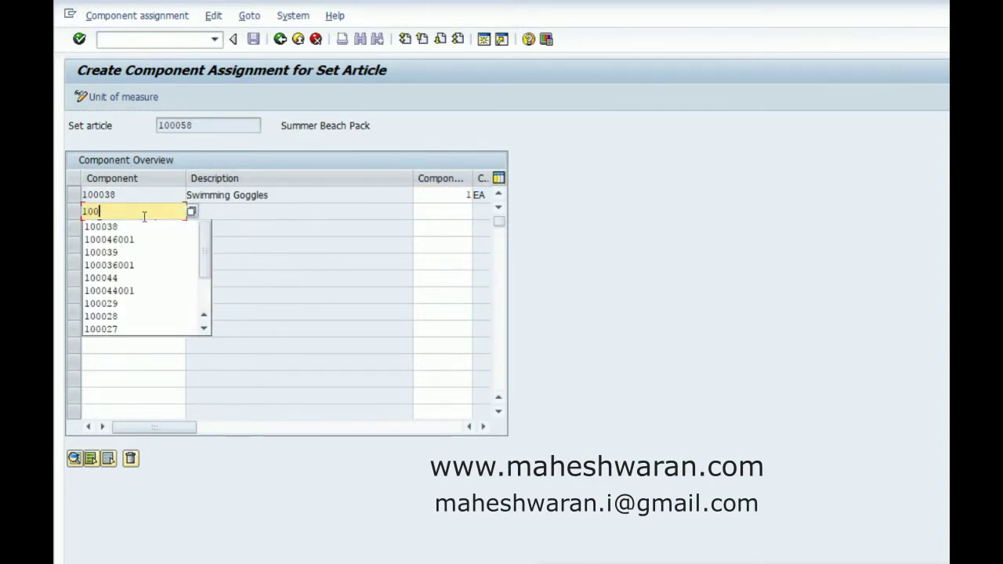
text(039)
key(Tab)
text(1)
key(Return)
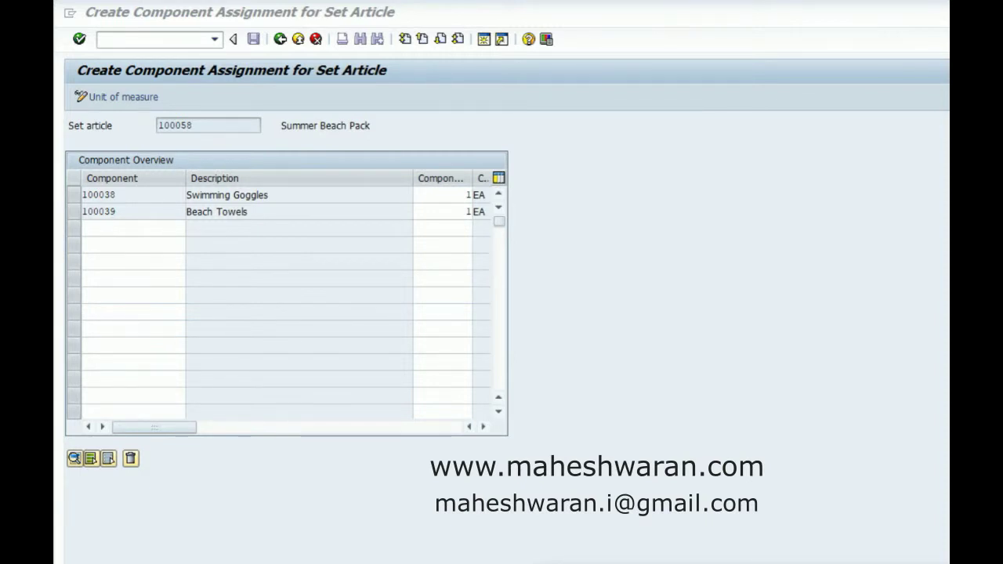
- Enter 100045 as the third component with a quantity of 1
click(101, 227)
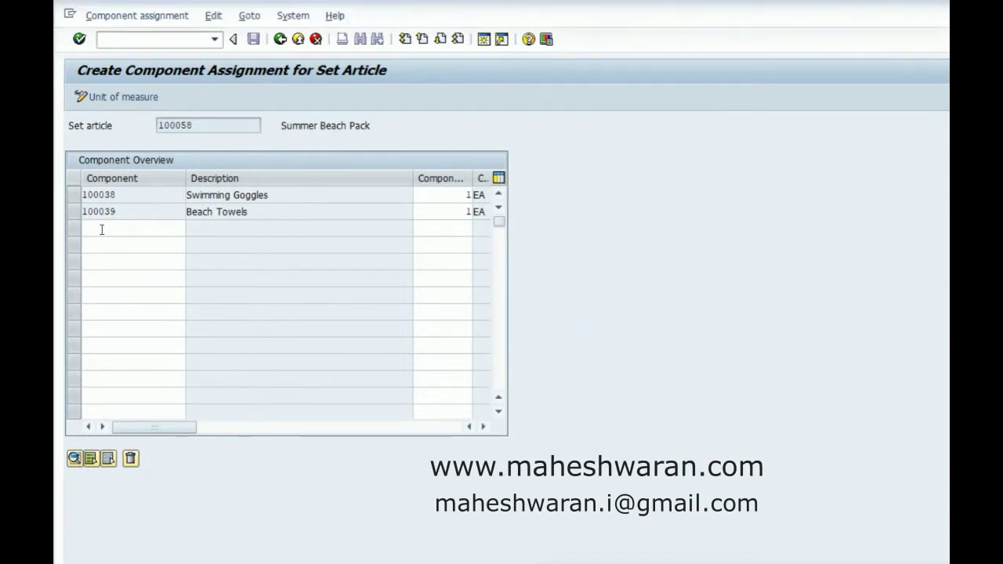
text(1000)
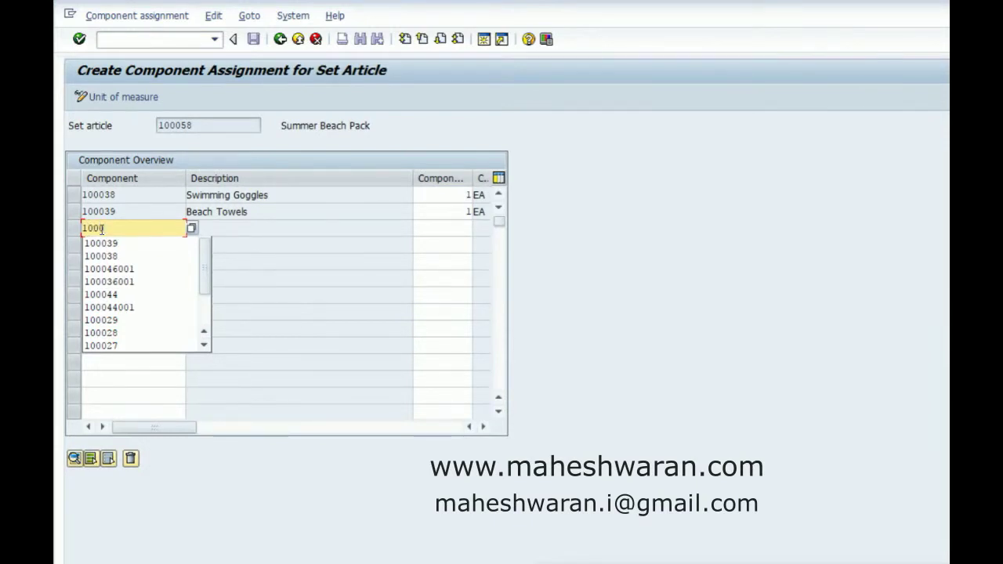
text(38)
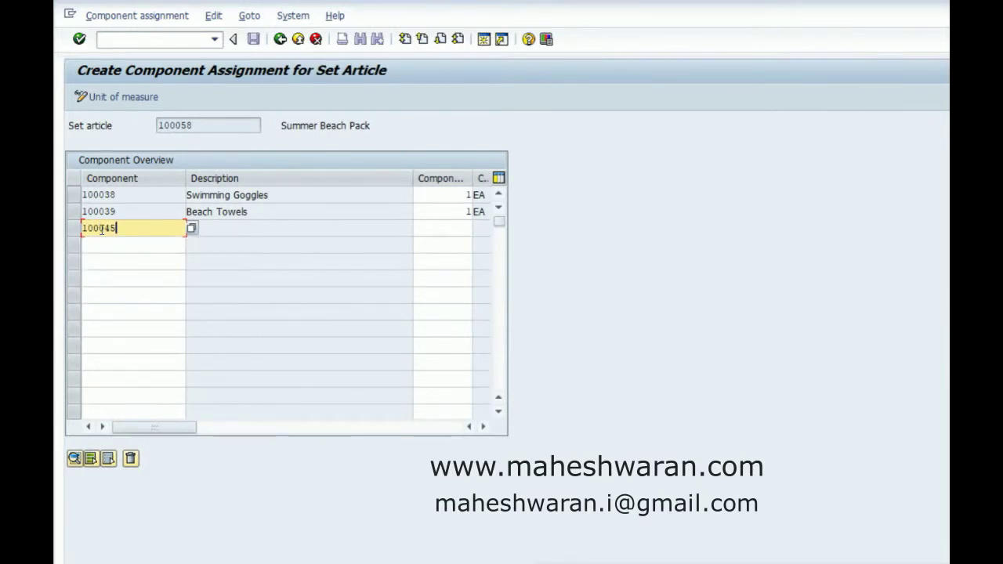
key(Return)
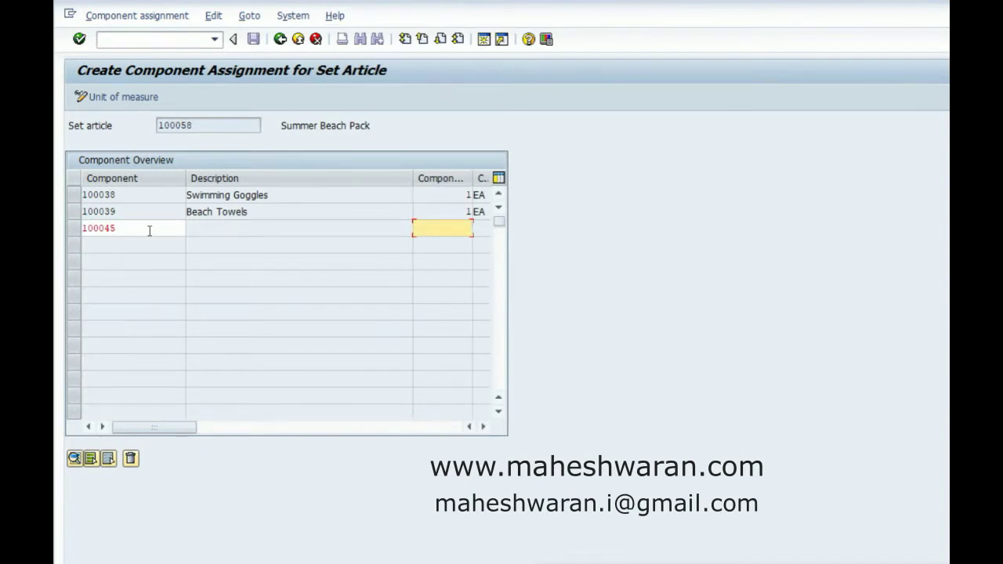
text(1)
key(Return)
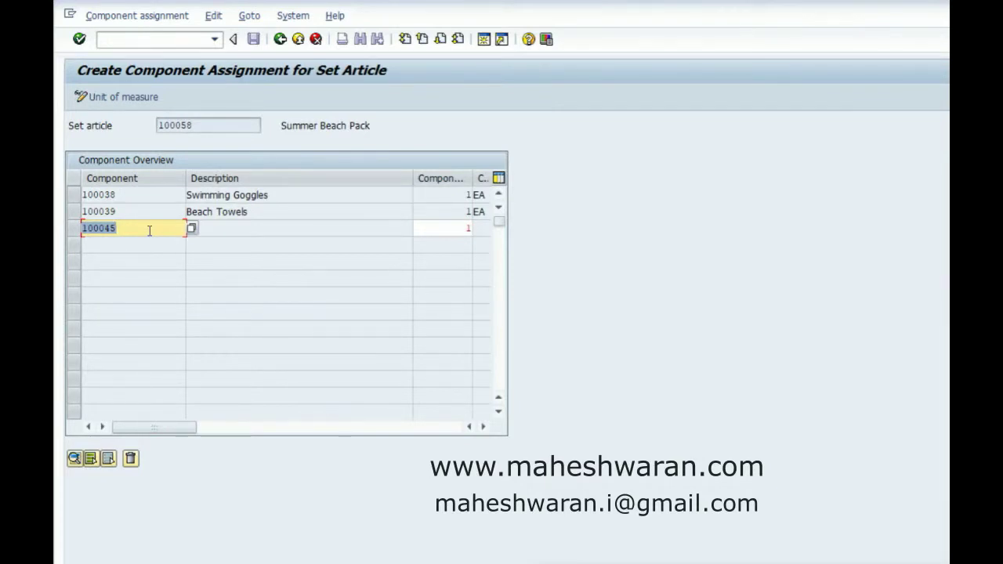
- Change the third component's number to variant 100045003
click(149, 230)
text(00)
text(3)
key(Return)
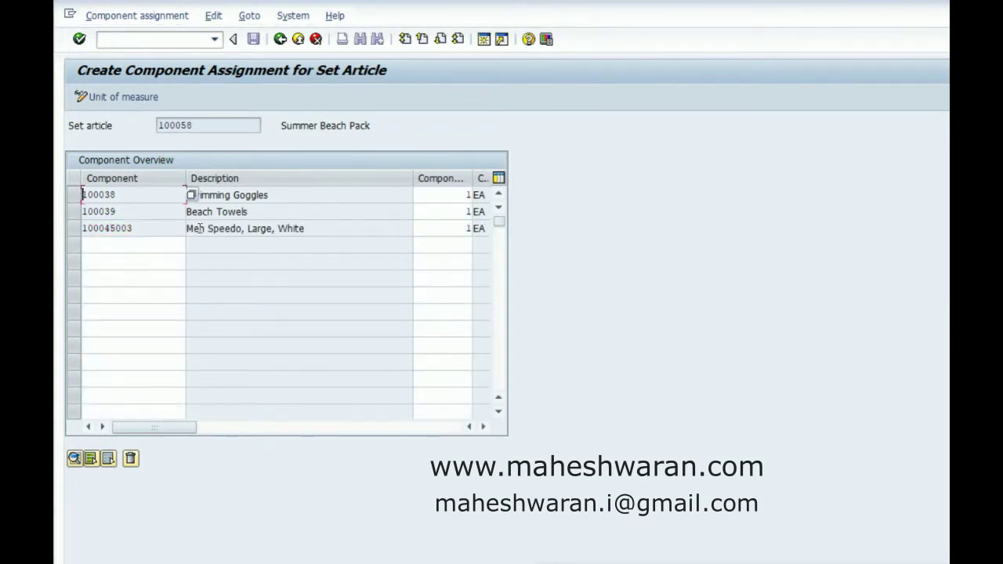
- Add component 100043001 to the set article with a quantity of 1
click(135, 245)
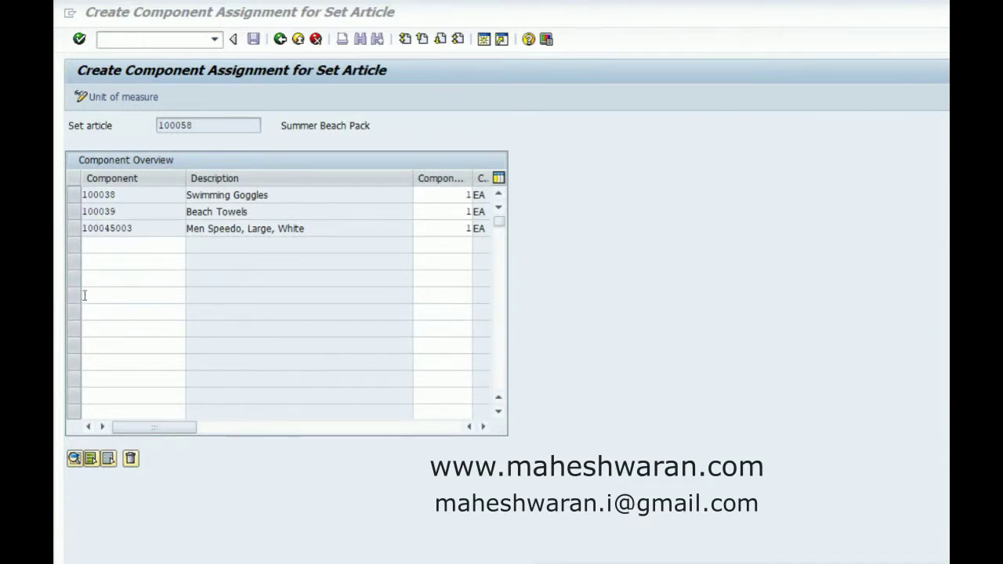
click(130, 245)
text(100)
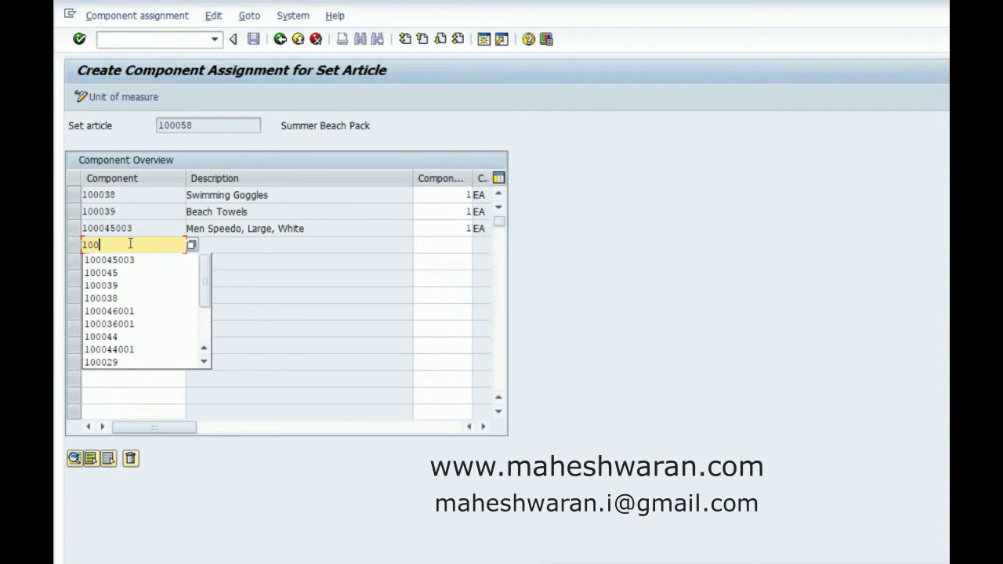
text(04)
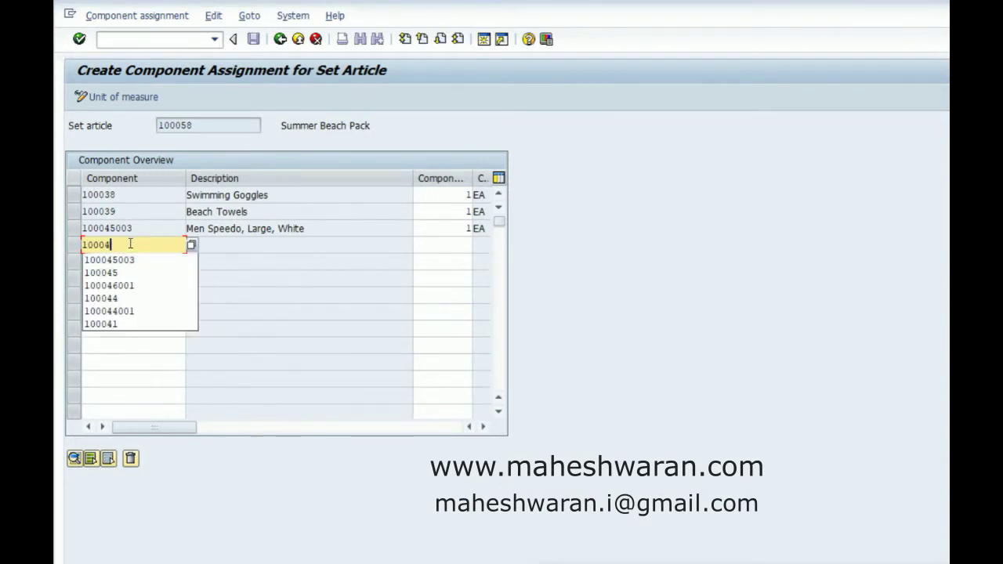
text(3001)
key(Tab)
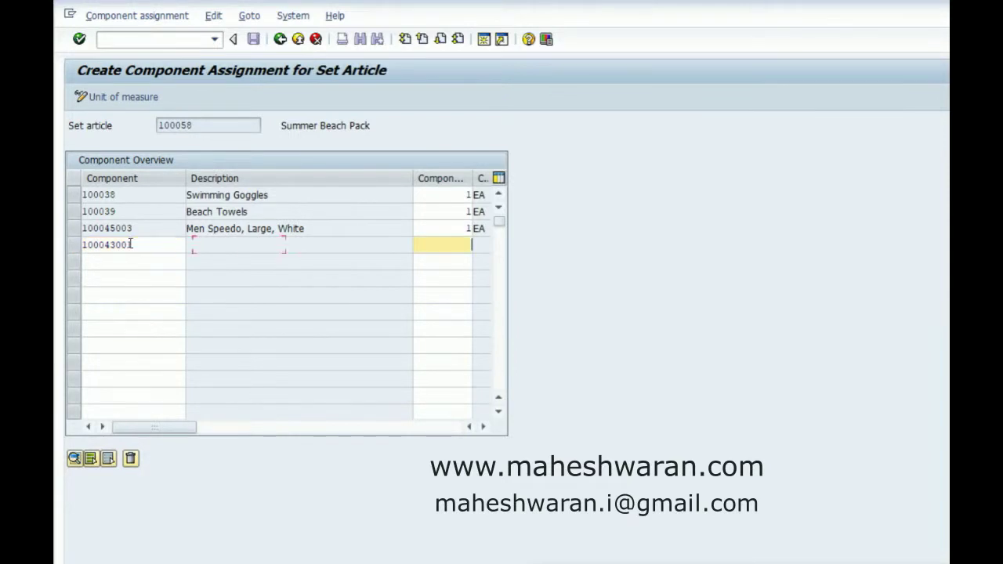
key(Return)
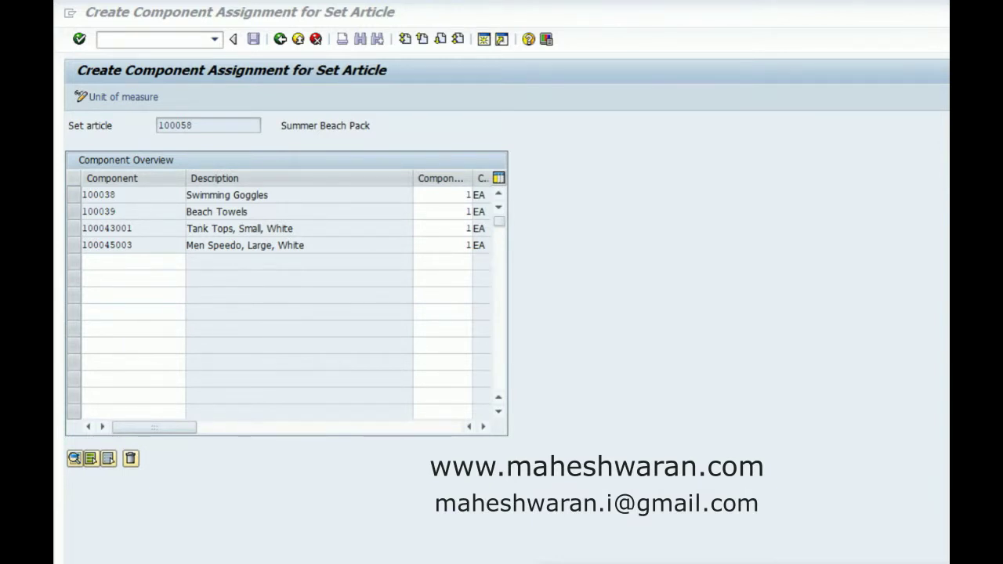
- Add component 100027 to the set article with a quantity of 1
click(108, 263)
click(108, 262)
text(1)
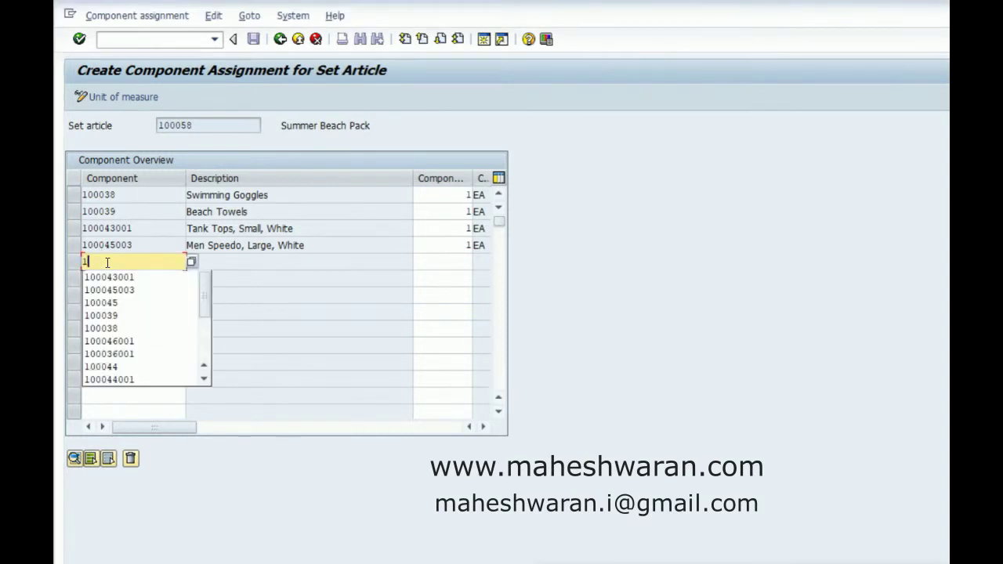
text(00077)
key(Tab)
text(1)
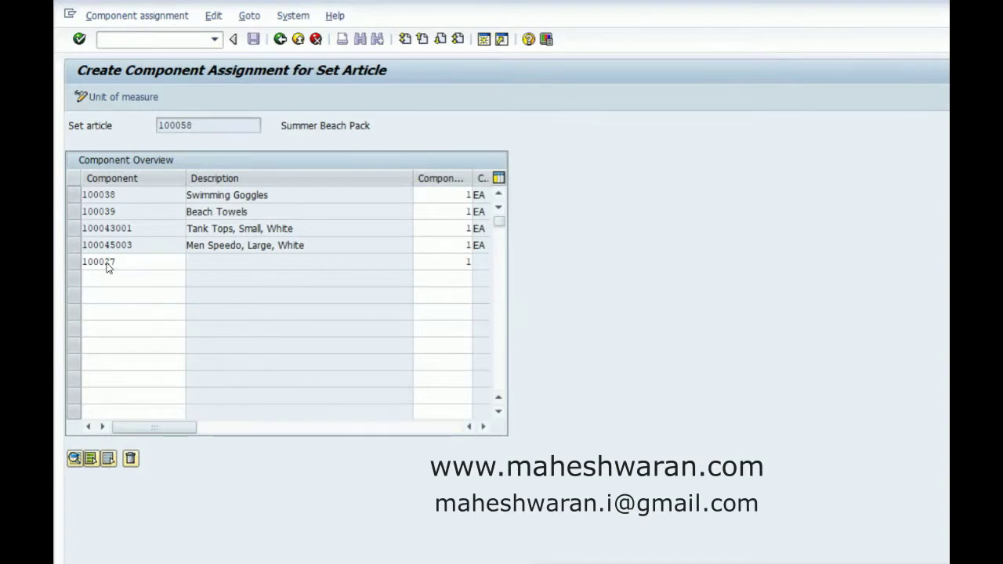
key(Return)
- Check the assigned components and return to the set article's basic data
click(130, 196)
click(231, 195)
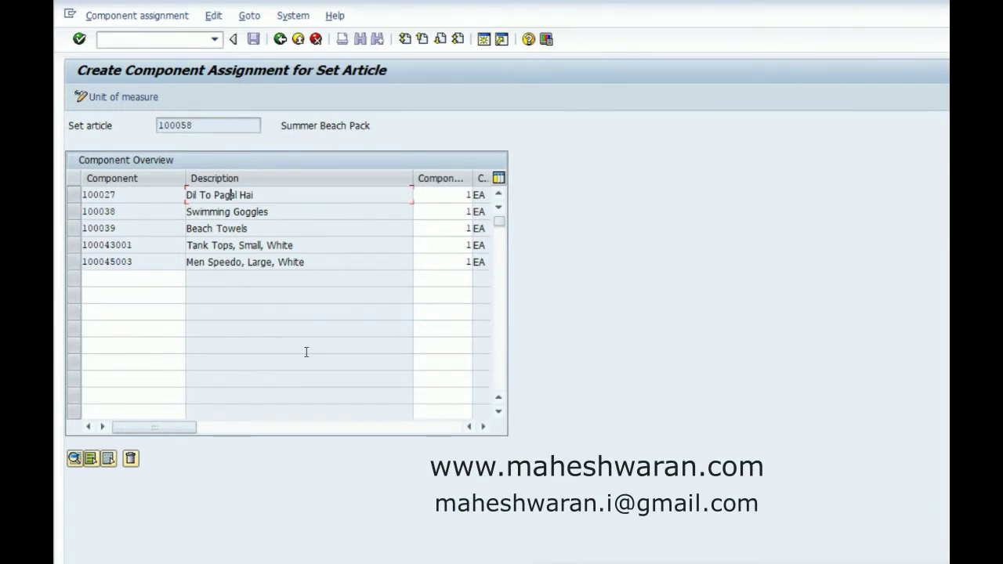
click(266, 265)
click(281, 38)
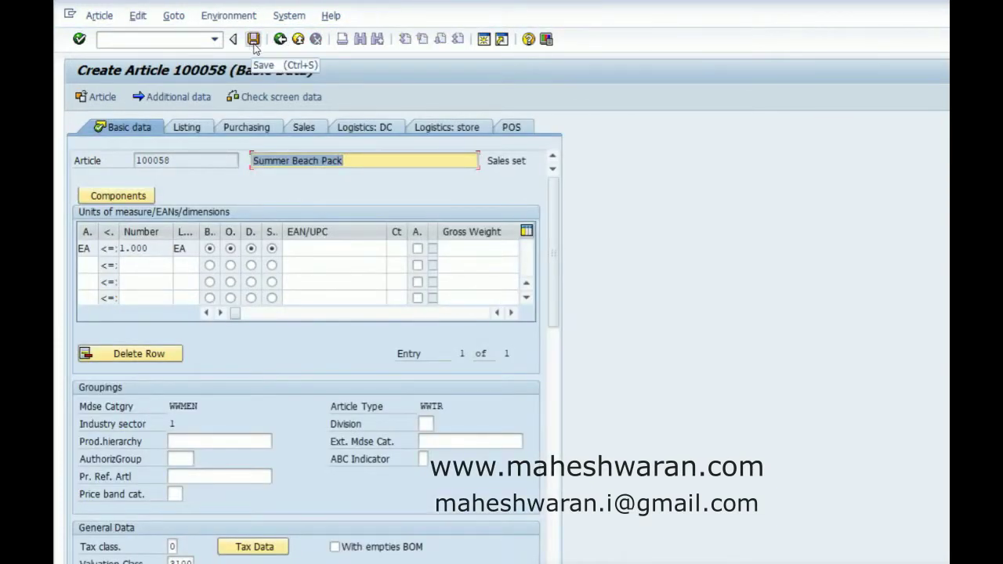
- Go through the listing view to the purchasing view and set the net price to 20.00 EUR
click(187, 128)
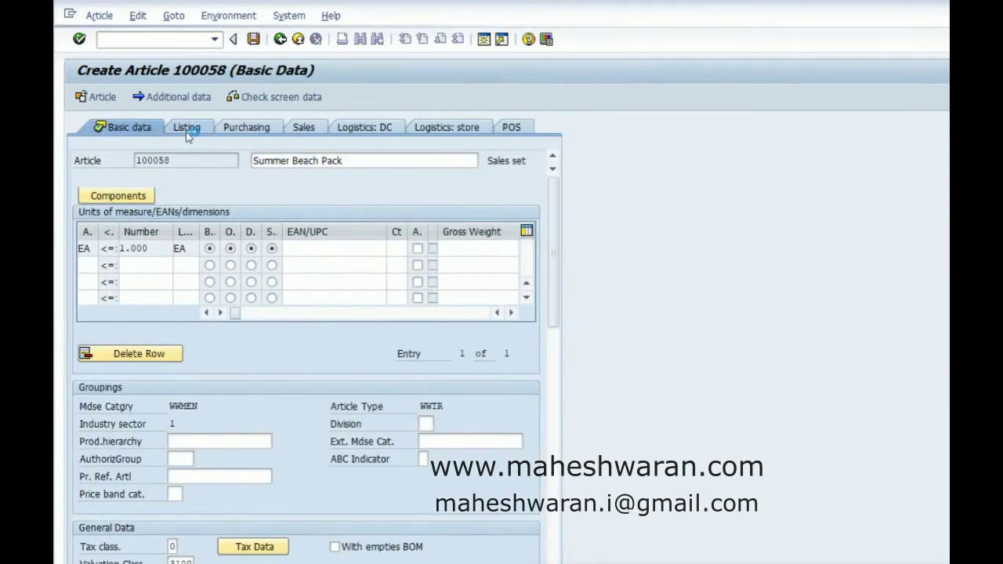
click(253, 128)
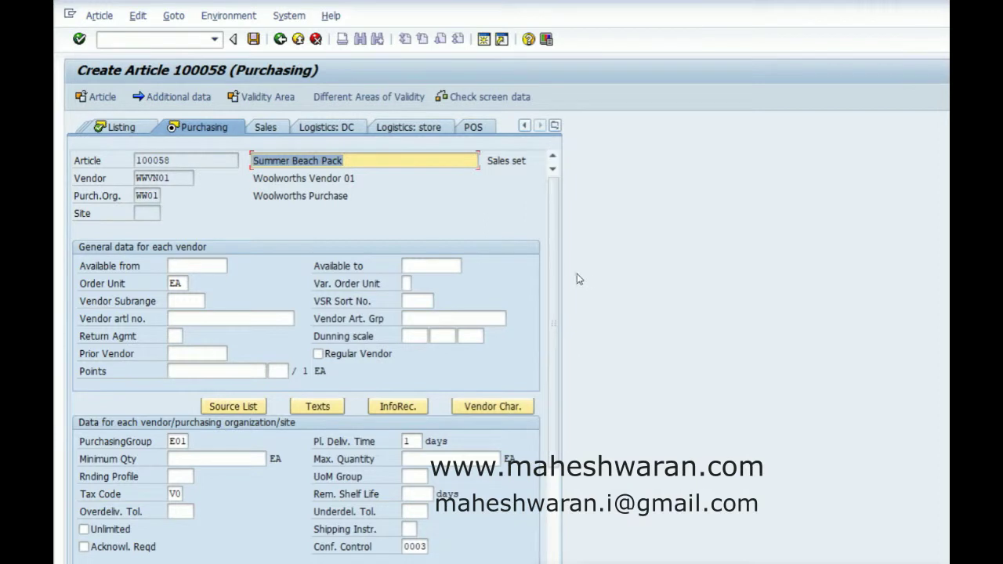
scroll(556, 279, down, 3)
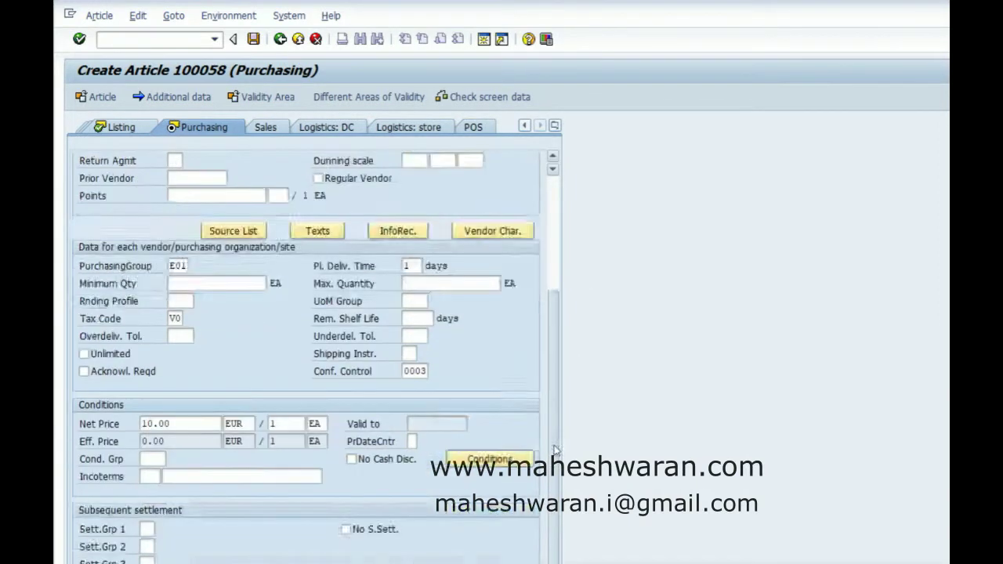
click(151, 417)
key(BackSpace)
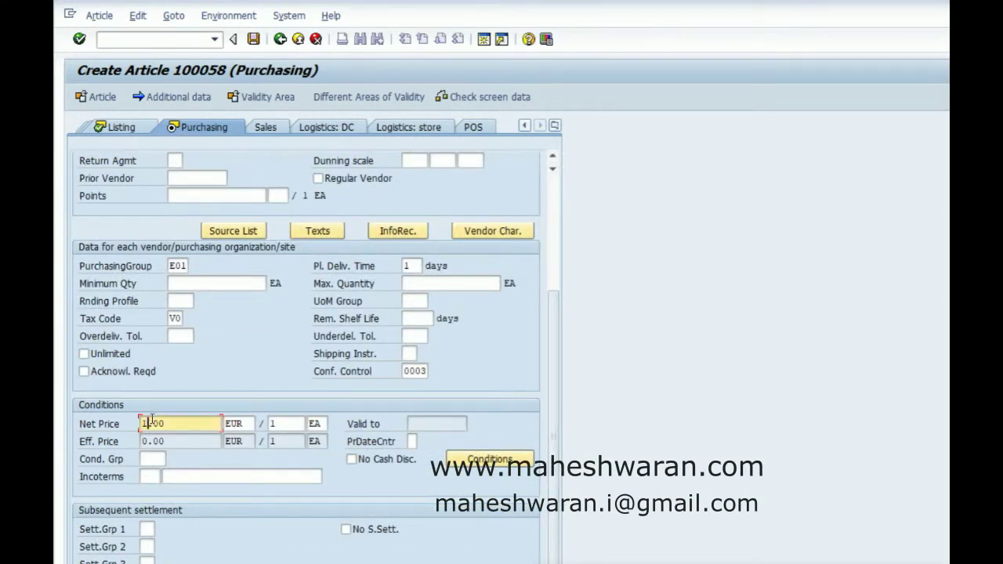
text(20)
key(Left)
key(Left)
key(BackSpace)
key(Return)
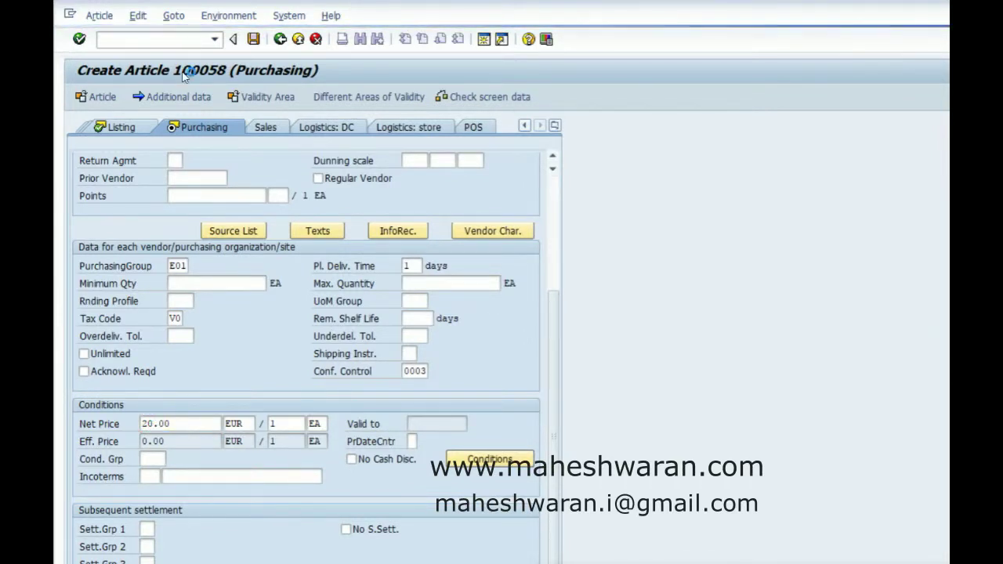
click(416, 326)
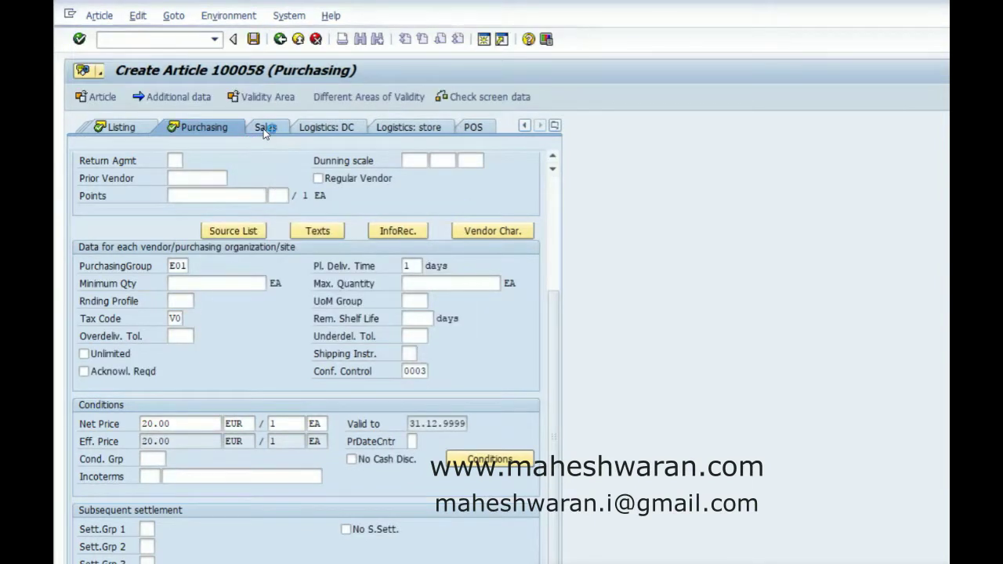
- Set the vendor to WWVN01 in the purchasing data of the article's sales price
drag(554, 234, 551, 305)
click(214, 373)
key(BackSpace)
key(BackSpace)
key(BackSpace)
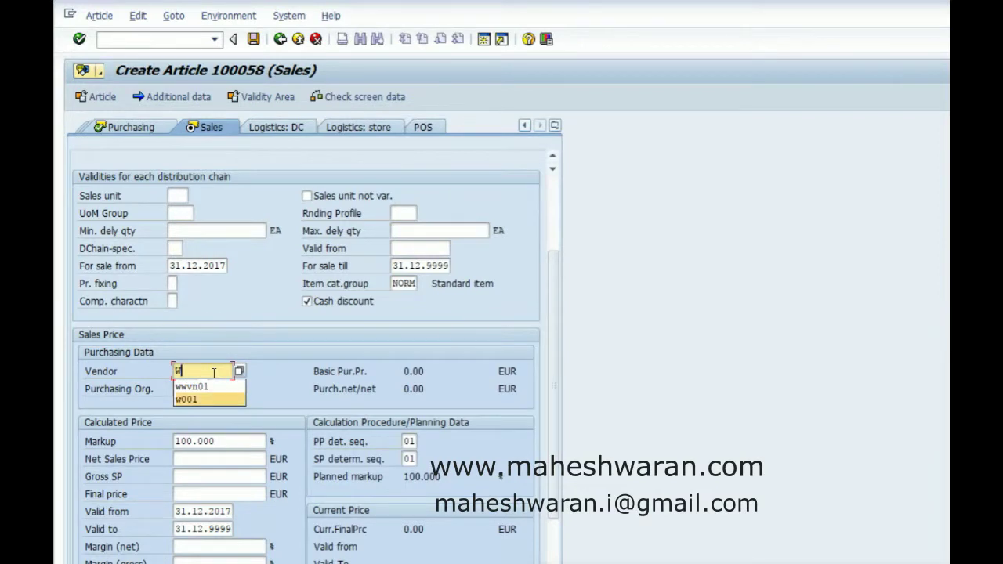
key(Up)
key(Return)
key(Return)
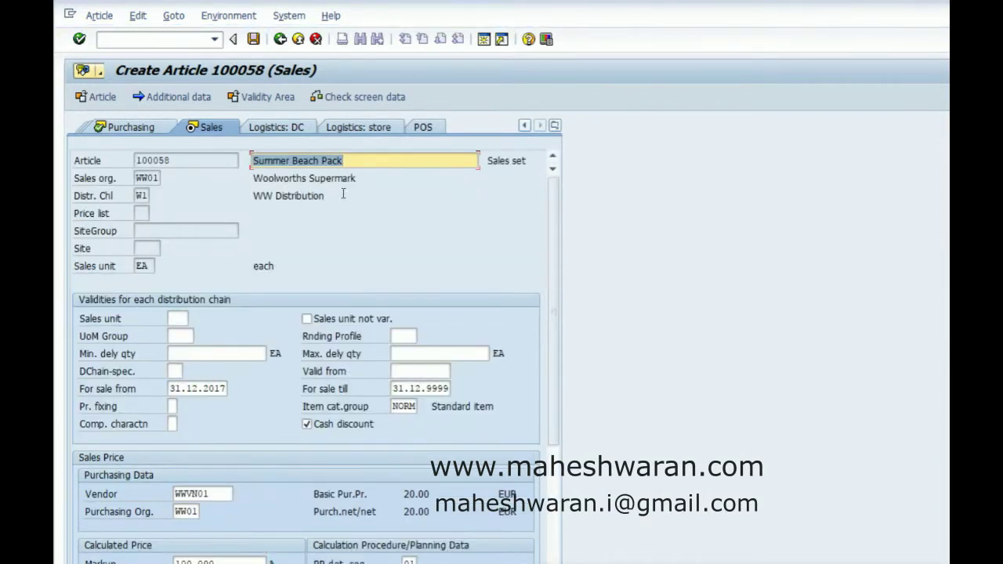
- Open the article's distribution center logistics view
drag(552, 209, 564, 157)
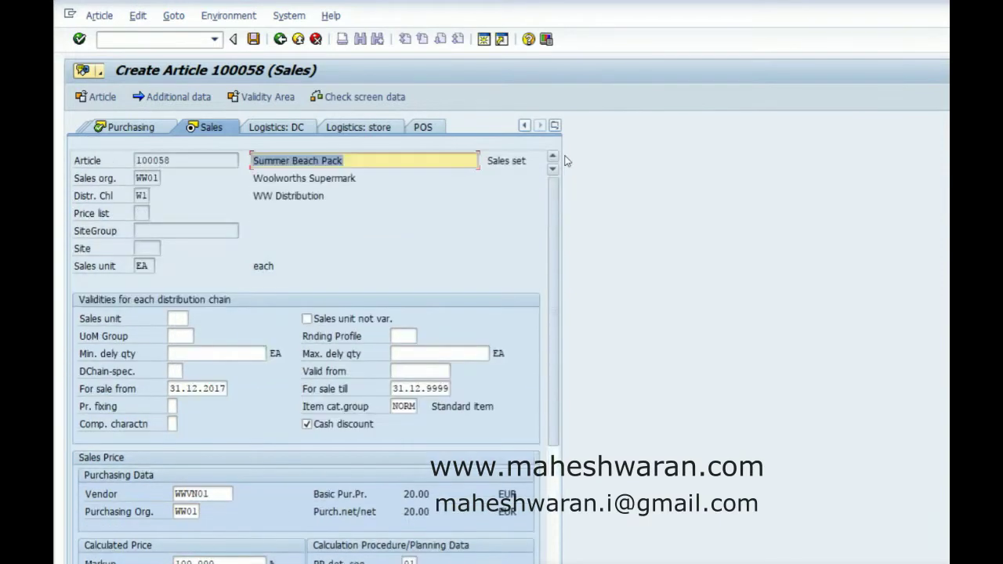
click(270, 127)
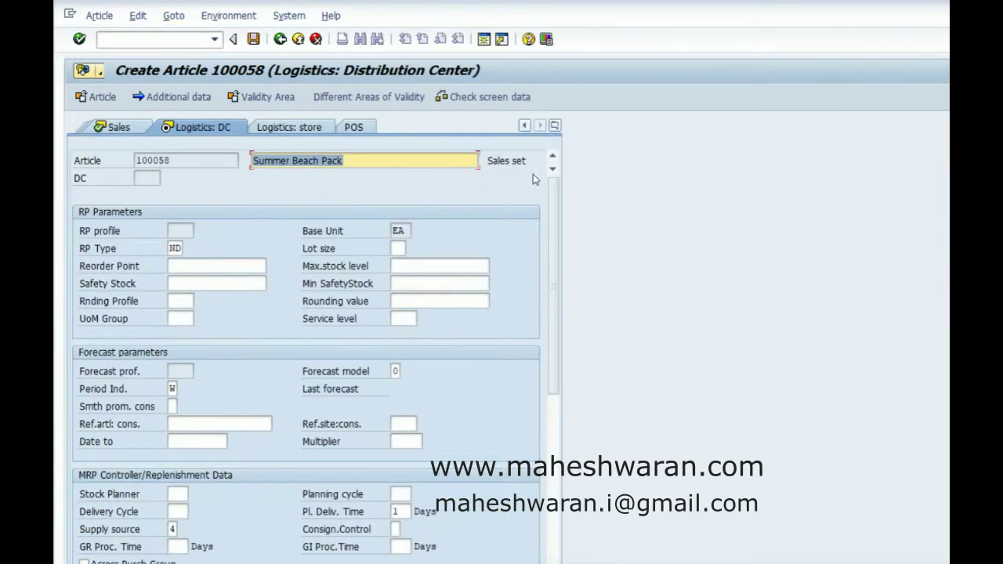
mouse_move(554, 191)
mouse_down()
mouse_move(549, 357)
mouse_move(552, 174)
mouse_up()
- Open the store logistics view with the sales organization and distribution channel cleared from the areas of validity
click(298, 127)
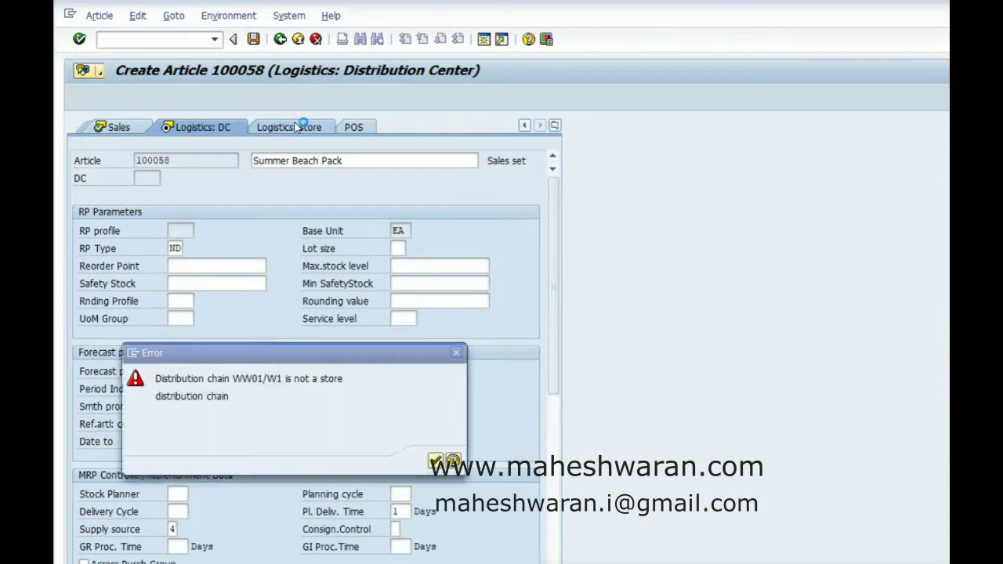
key(Return)
key(Delete)
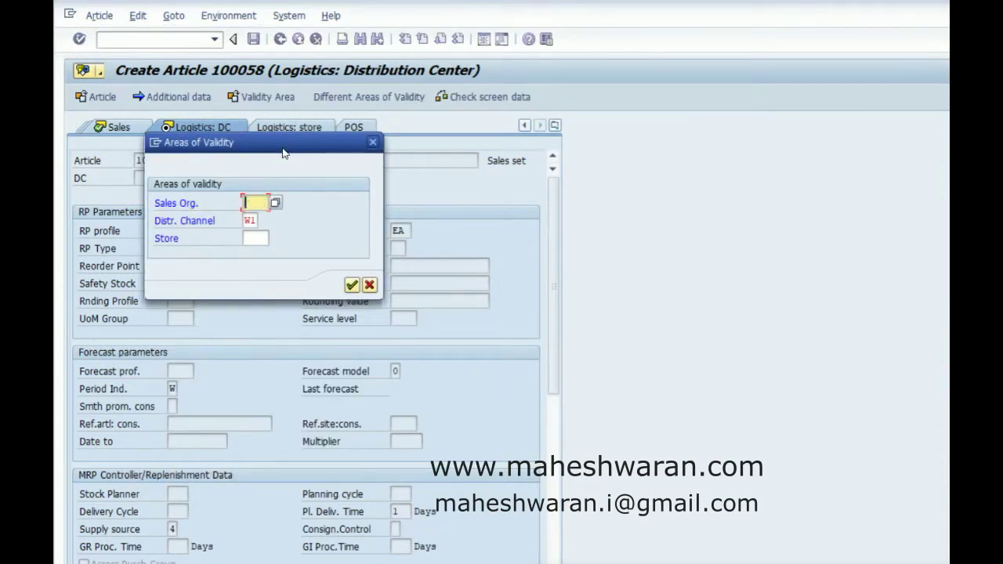
key(Tab)
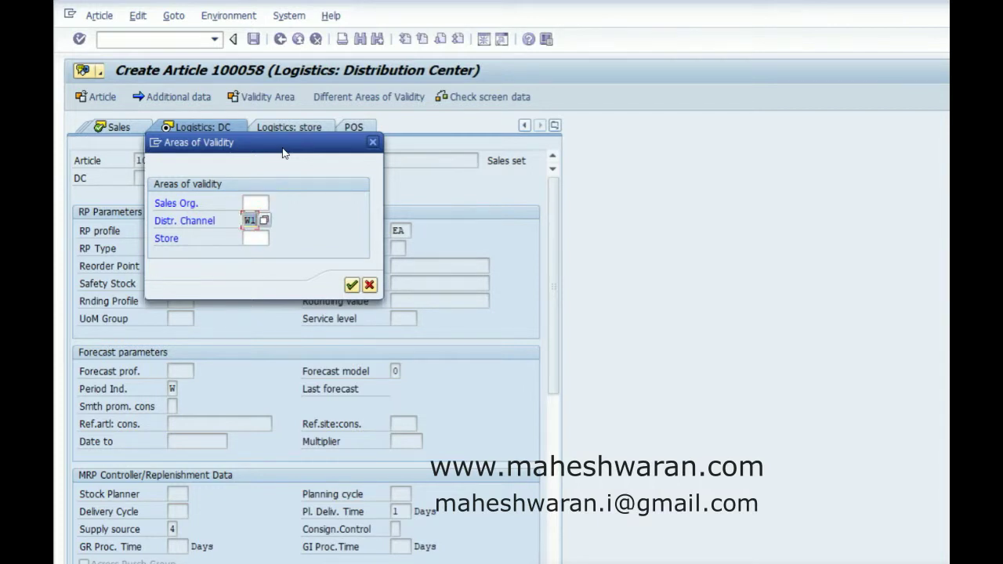
key(Delete)
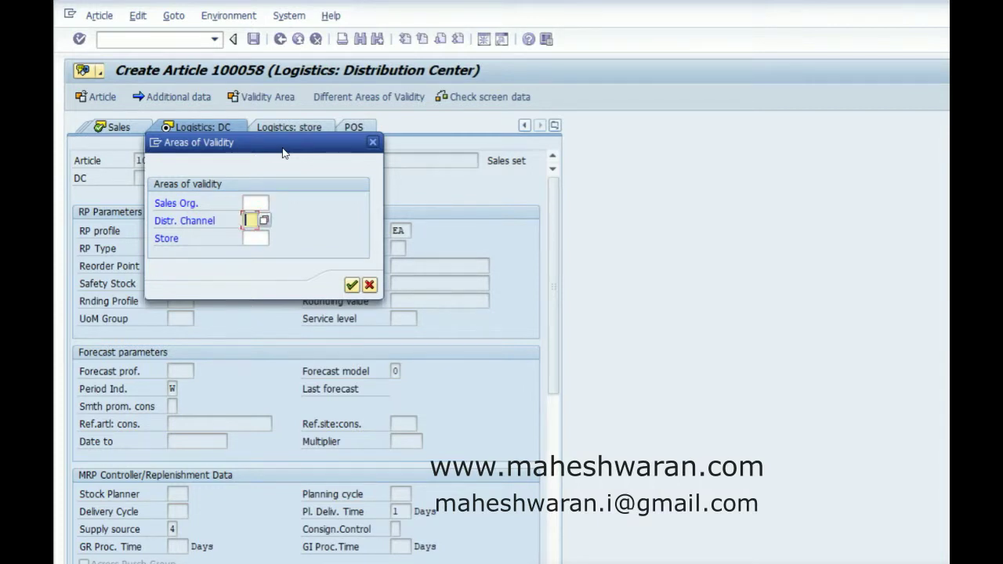
click(351, 287)
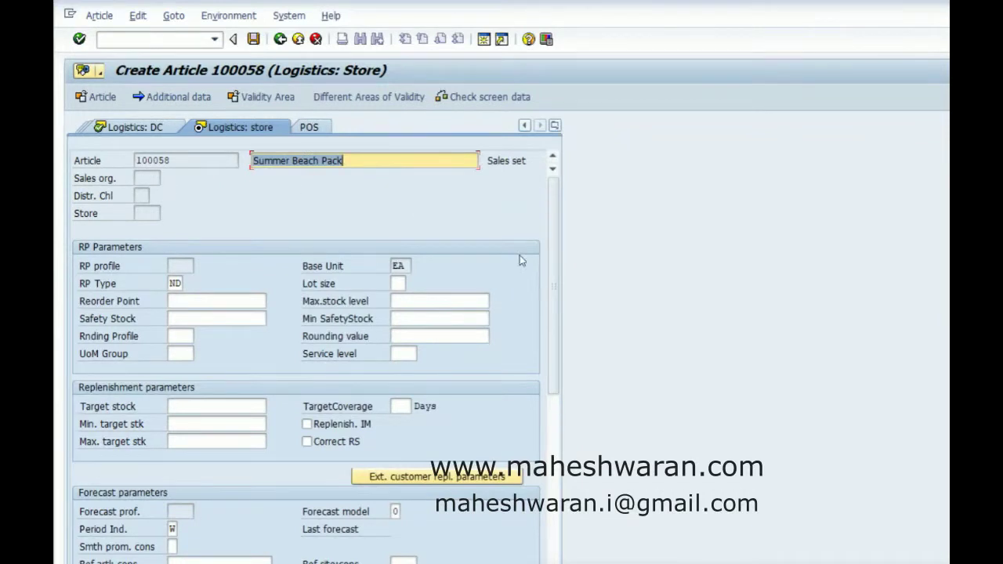
- Review the store logistics data, open the POS view and save the article
drag(557, 264, 554, 339)
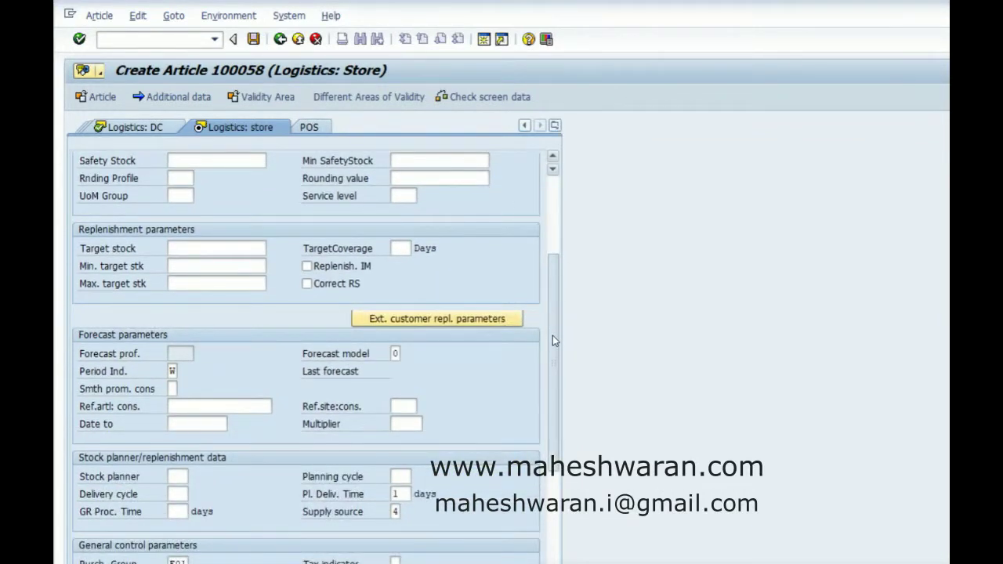
scroll(552, 336, up, 5)
scroll(539, 277, down, 8)
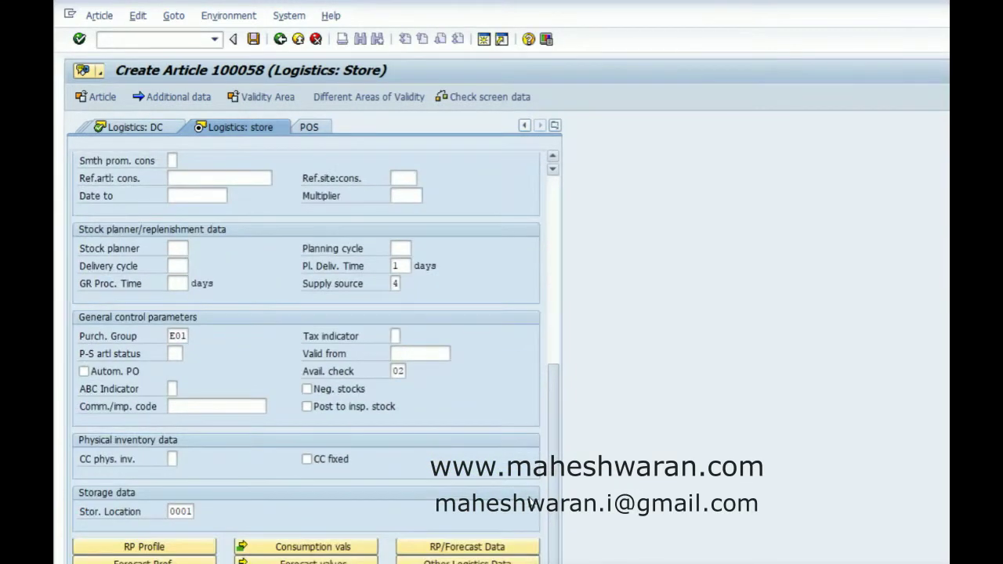
click(309, 127)
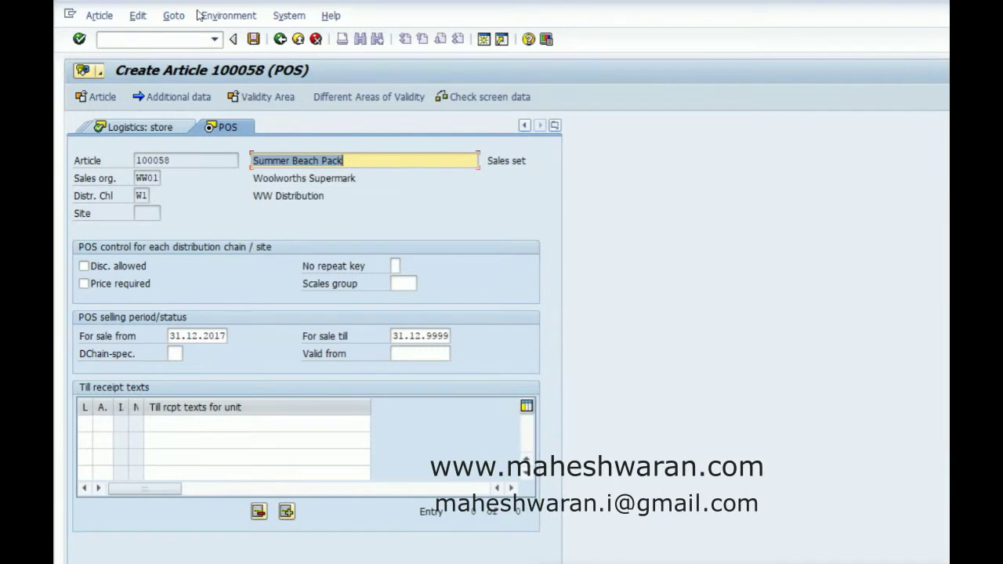
click(255, 40)
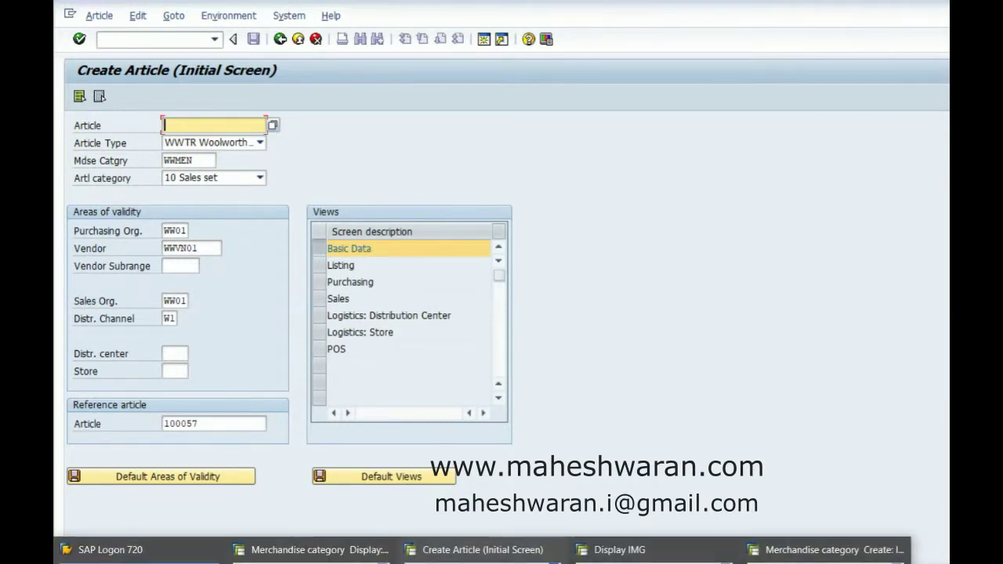
- Start transaction WSP4 and list article 100058 in assortment WWSTRGROUP without also listing supplying sites
click(152, 38)
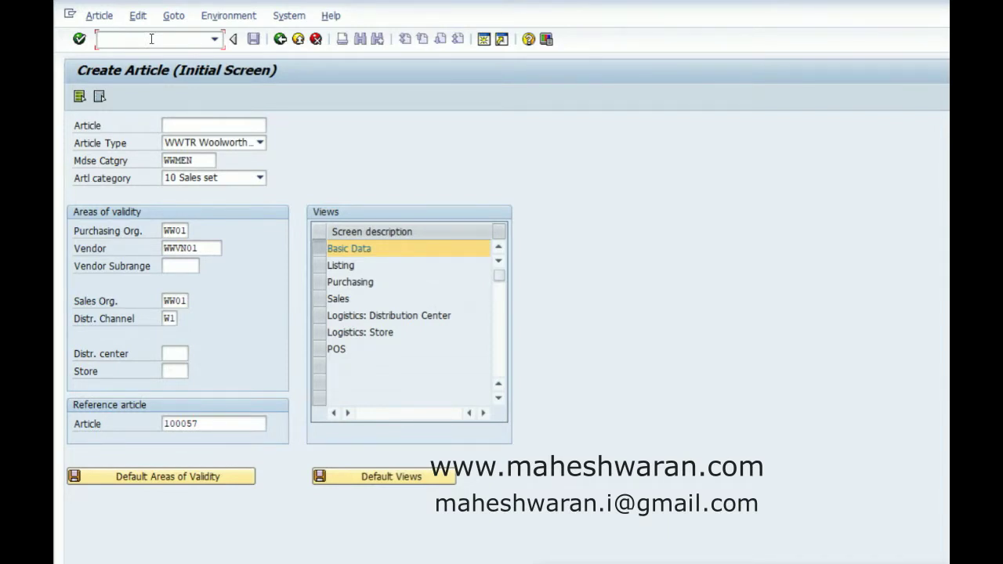
text(/nwsp4)
key(Return)
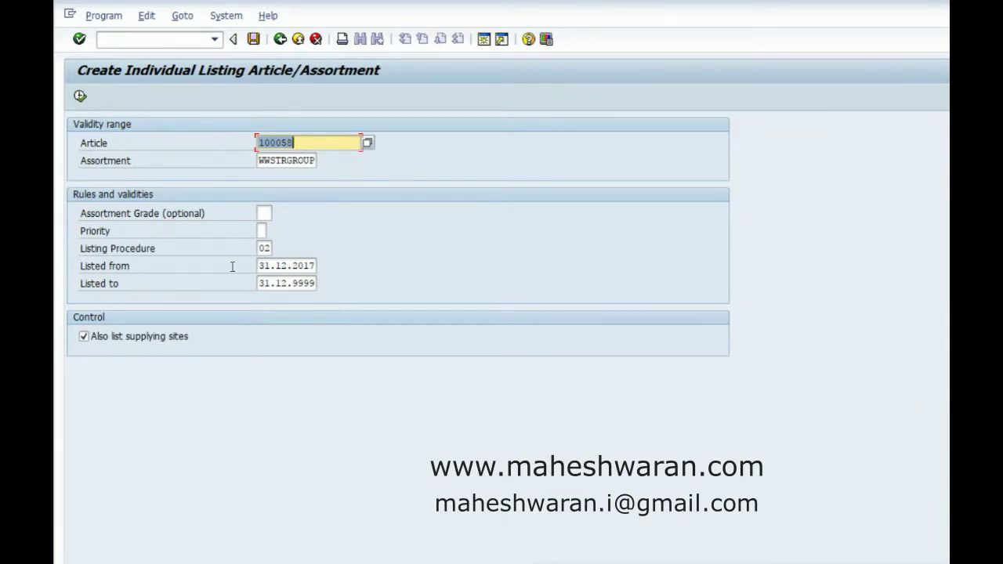
click(84, 336)
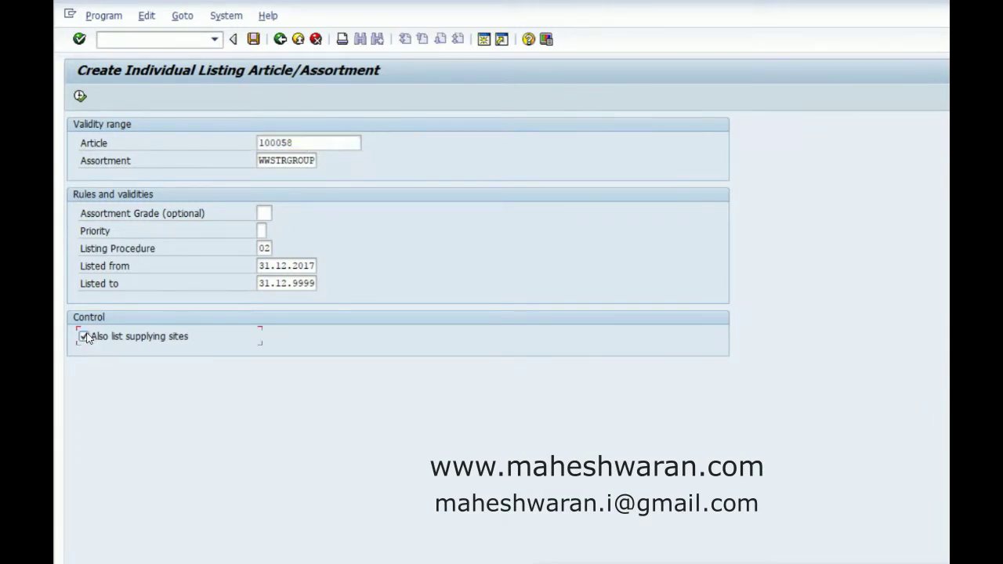
click(80, 95)
- List article 100058 in assortment WWDCGROUP as well
key(Tab)
key(BackSpace)
key(Down)
key(Down)
key(Return)
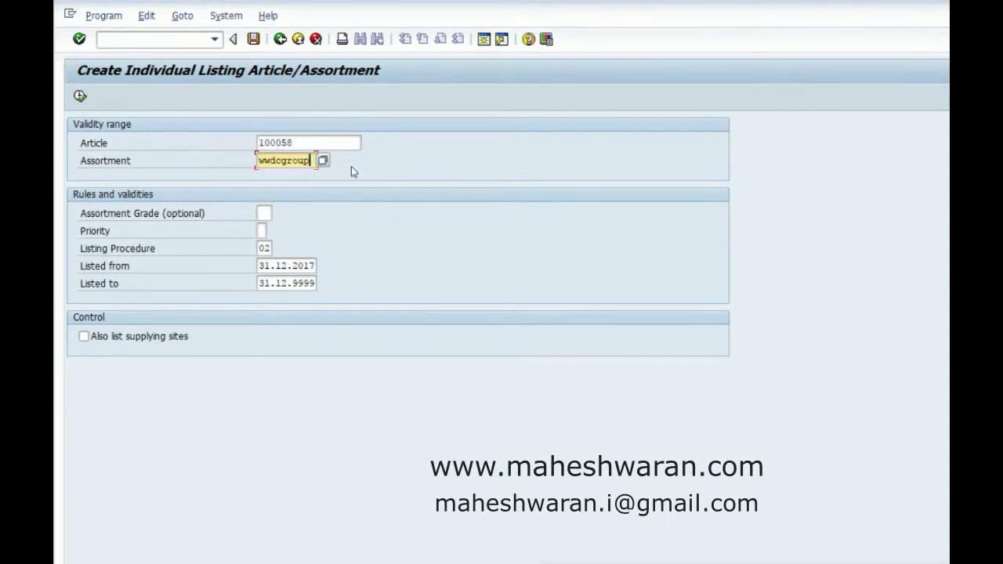
click(80, 96)
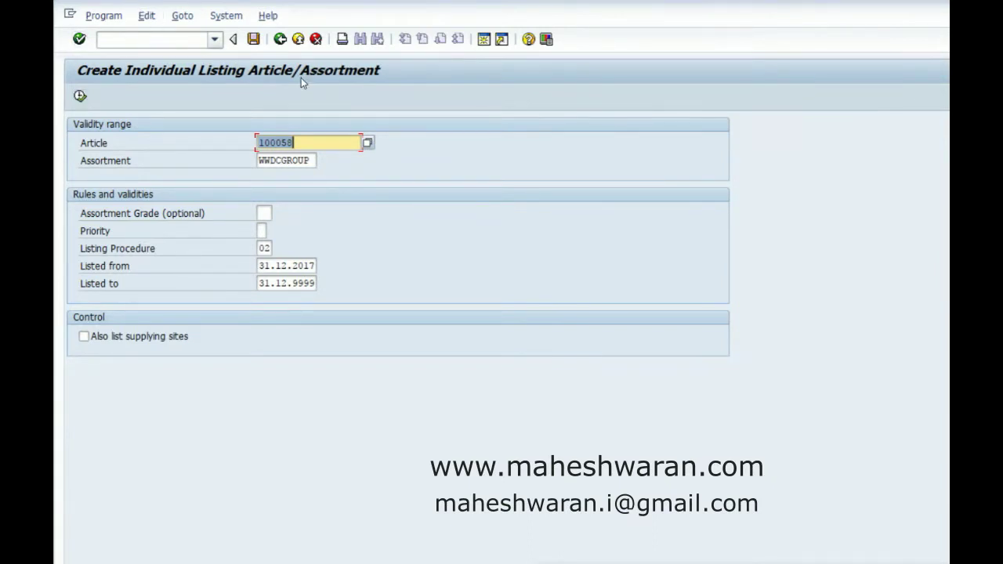
- Leave the listing transaction, start ME21N and enter vendor WWVN01 for a standard purchase order
click(280, 39)
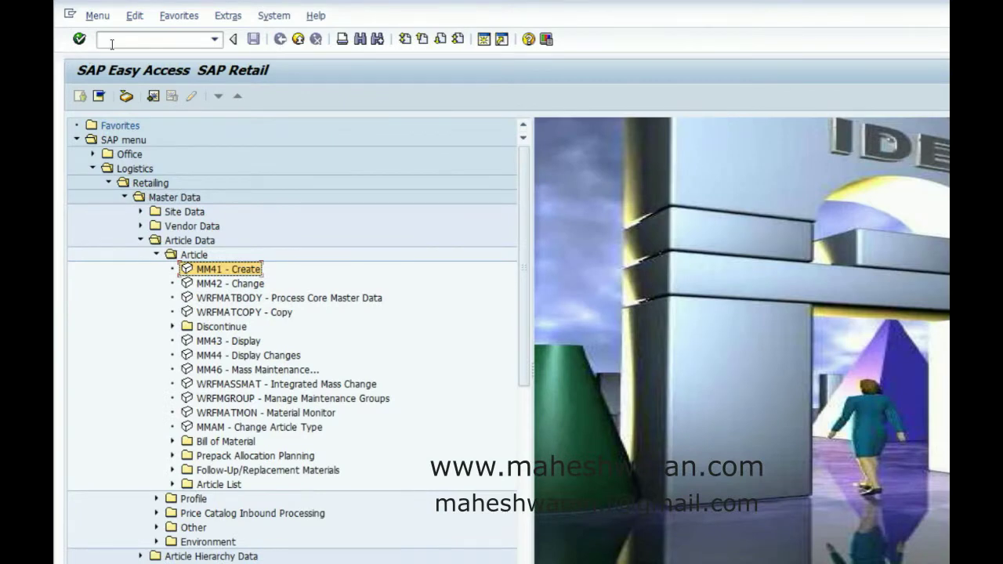
click(111, 42)
text(me21)
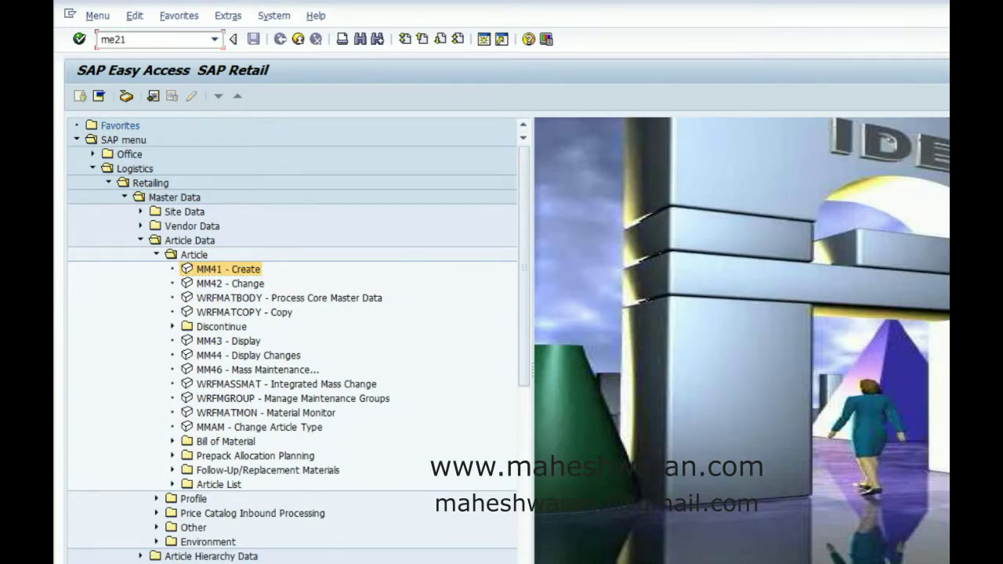
text(n)
key(Return)
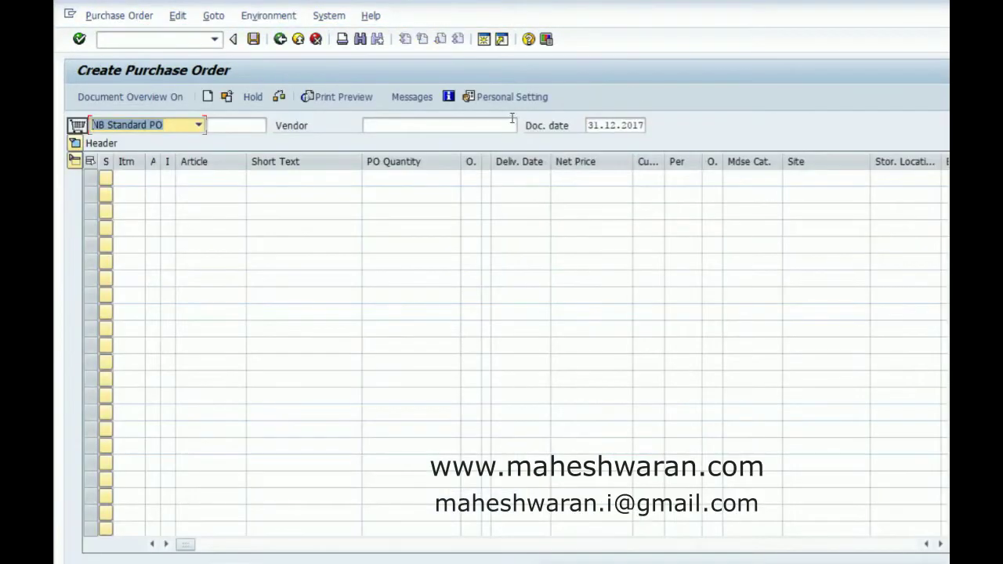
click(500, 123)
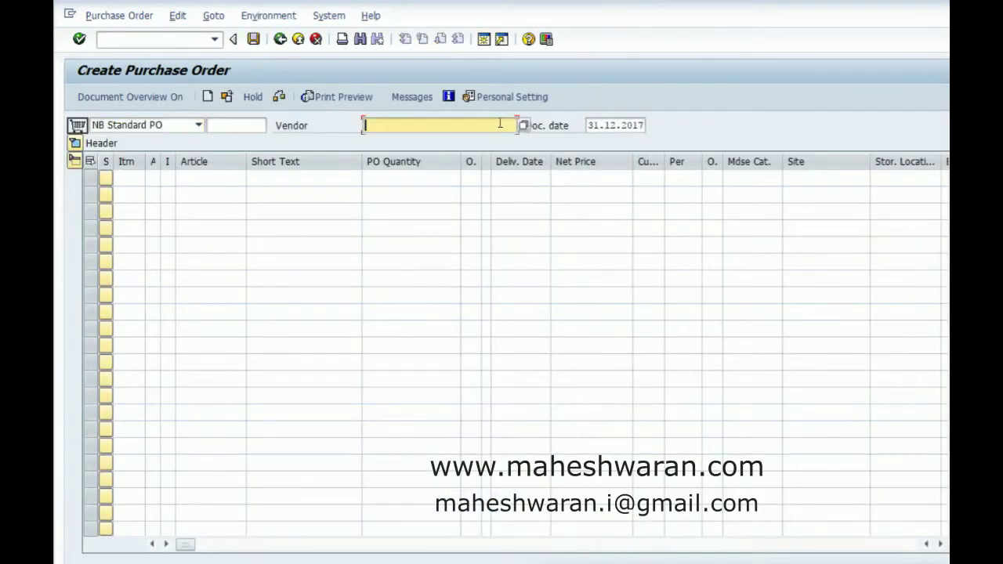
text(wwvn01)
key(Return)
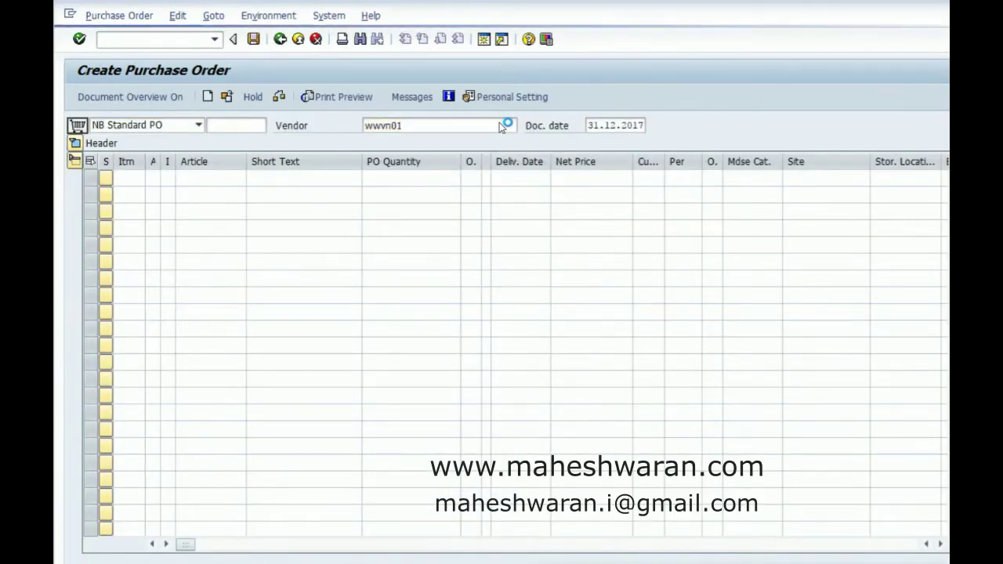
- Add a purchase order item for article 100058 with quantity 100 and site W001
click(217, 175)
text(1000)
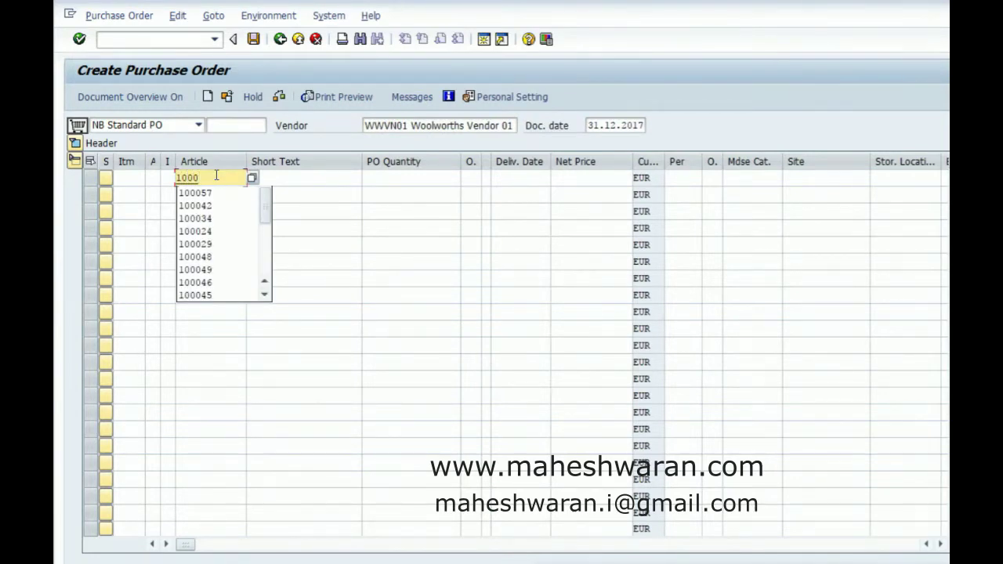
text(58)
key(Tab)
key(Tab)
text(100)
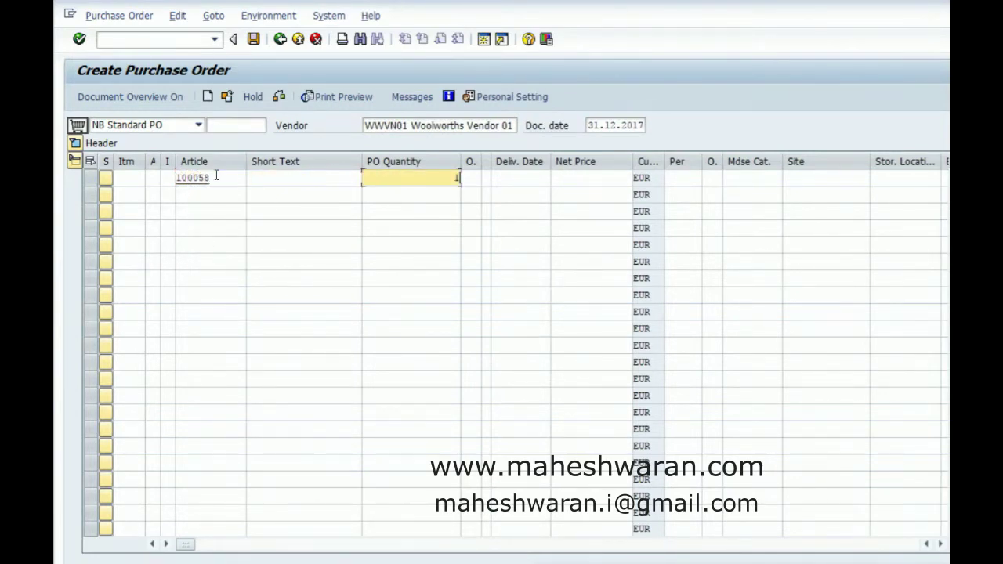
click(795, 178)
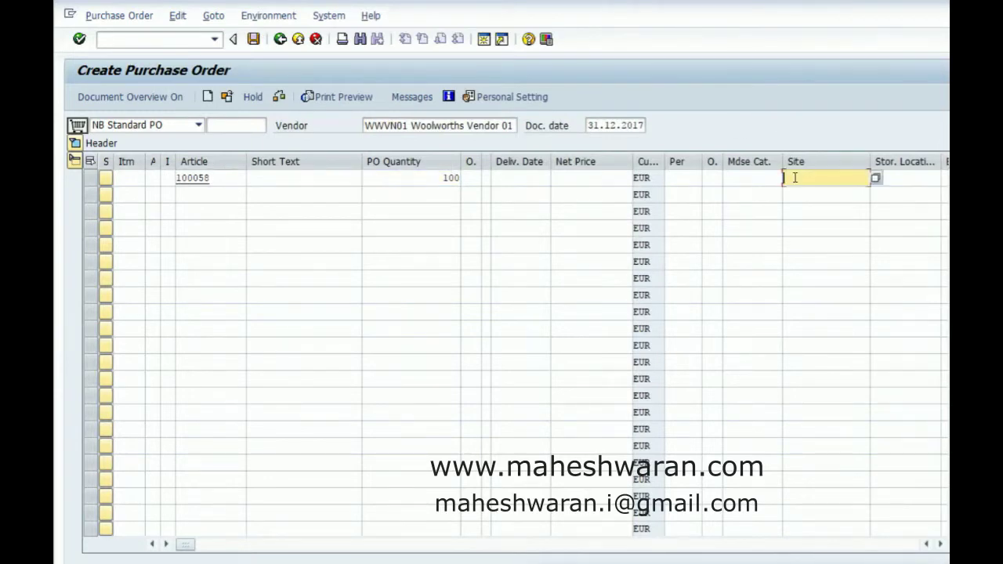
text(w001)
key(Return)
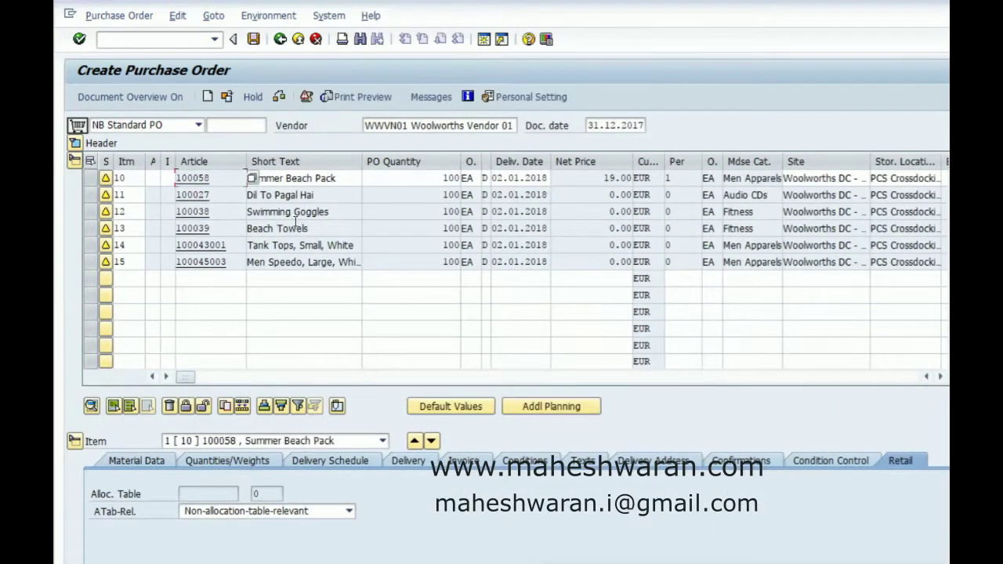
- Review the Summer Beach Pack item with its component lines and prices, and save the purchase order
click(509, 228)
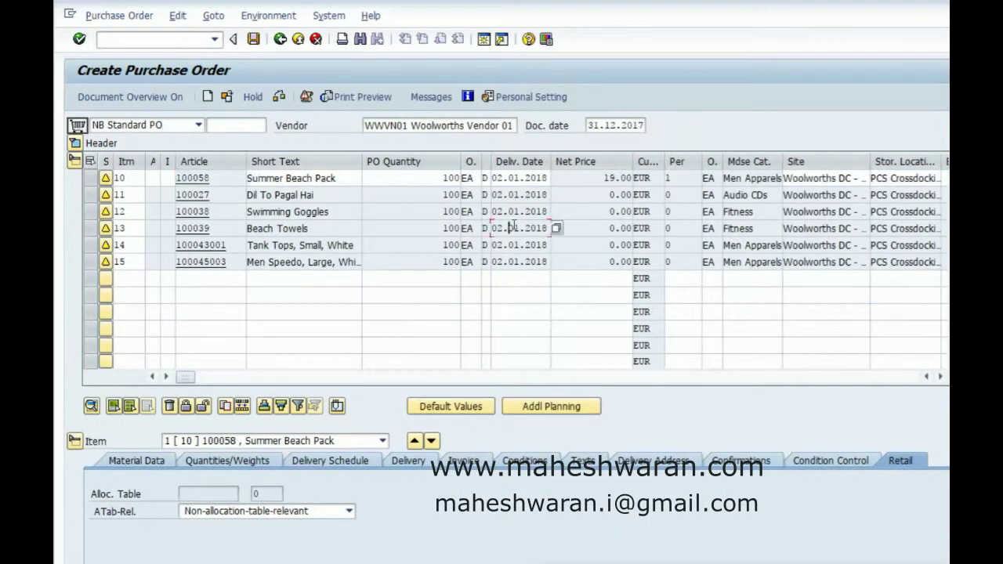
click(321, 229)
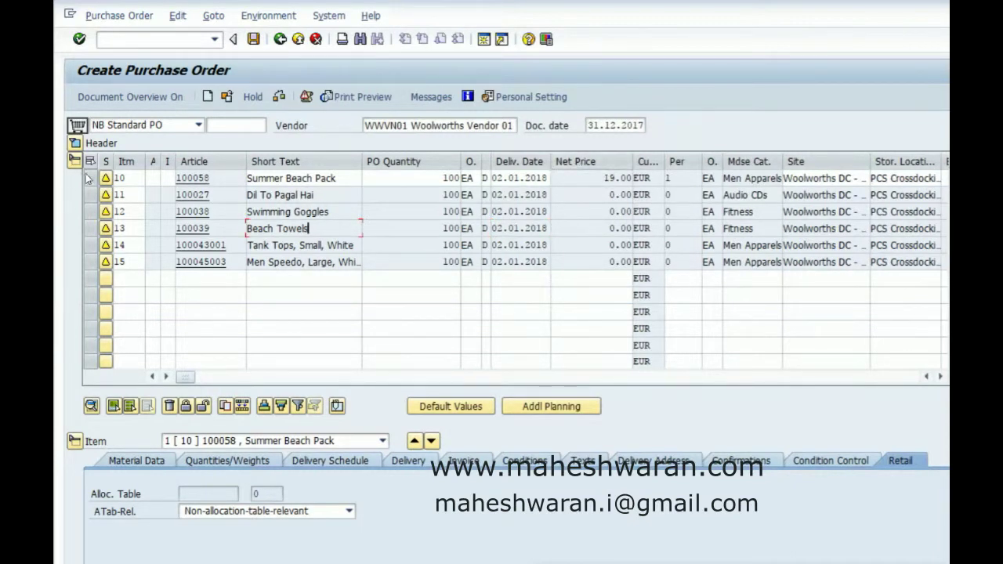
click(617, 178)
click(135, 460)
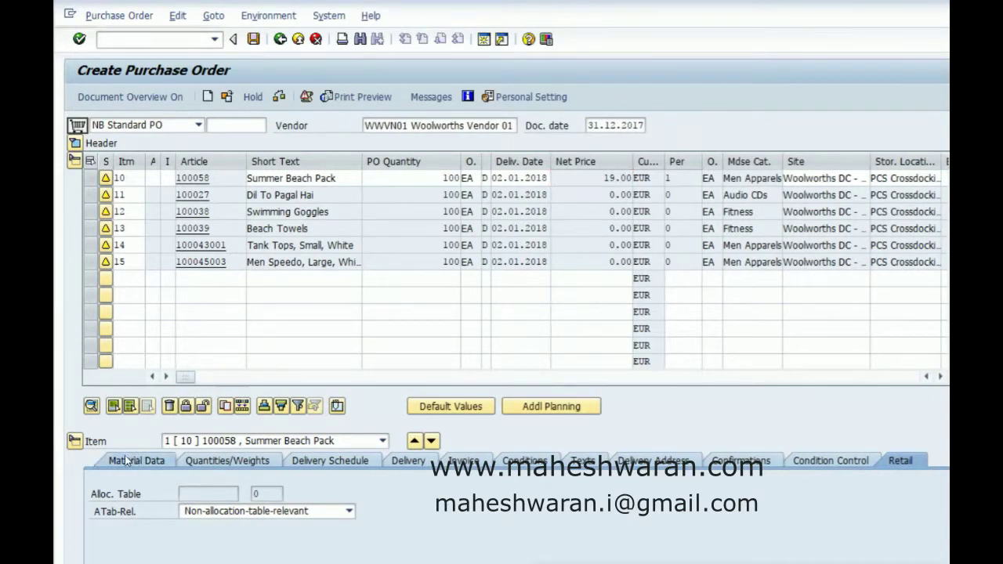
click(253, 43)
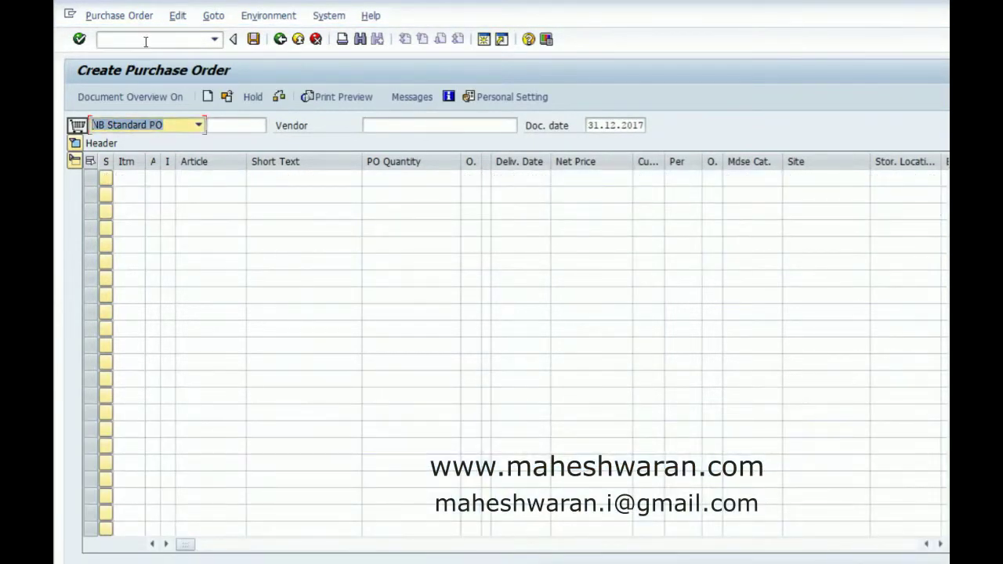
- Start transaction VL31N and create an inbound delivery for vendor WWVN01 from the proposed purchase order
click(138, 41)
text(/nmm)
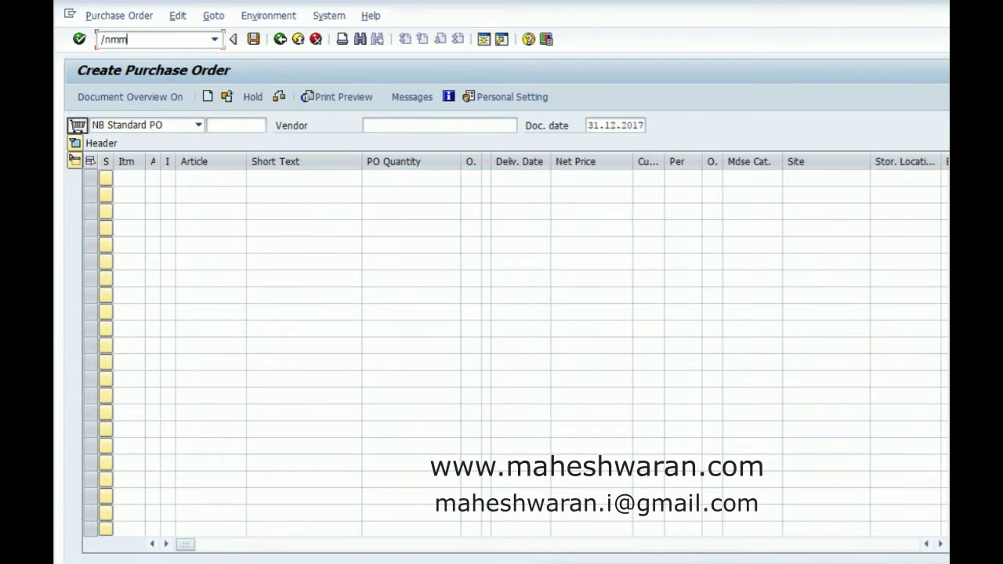
key(BackSpace)
key(BackSpace)
text(vl31n)
key(Return)
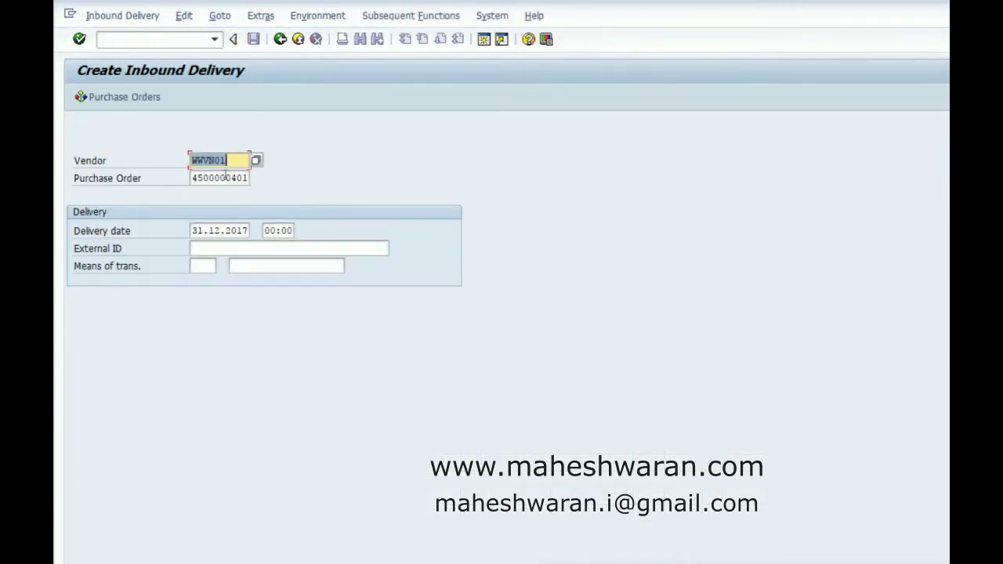
key(Return)
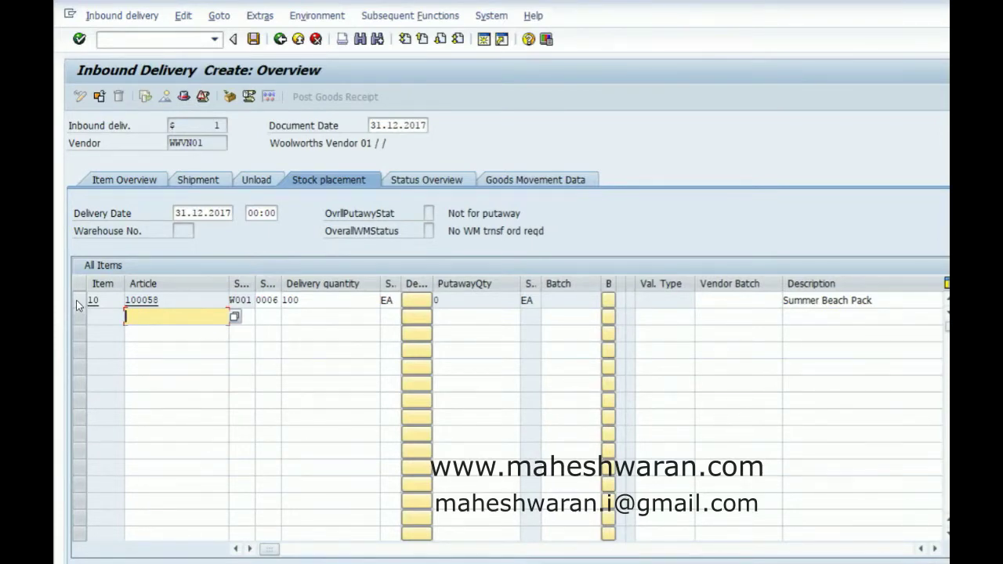
- Check the inbound delivery's log and save the delivery
click(203, 97)
click(249, 98)
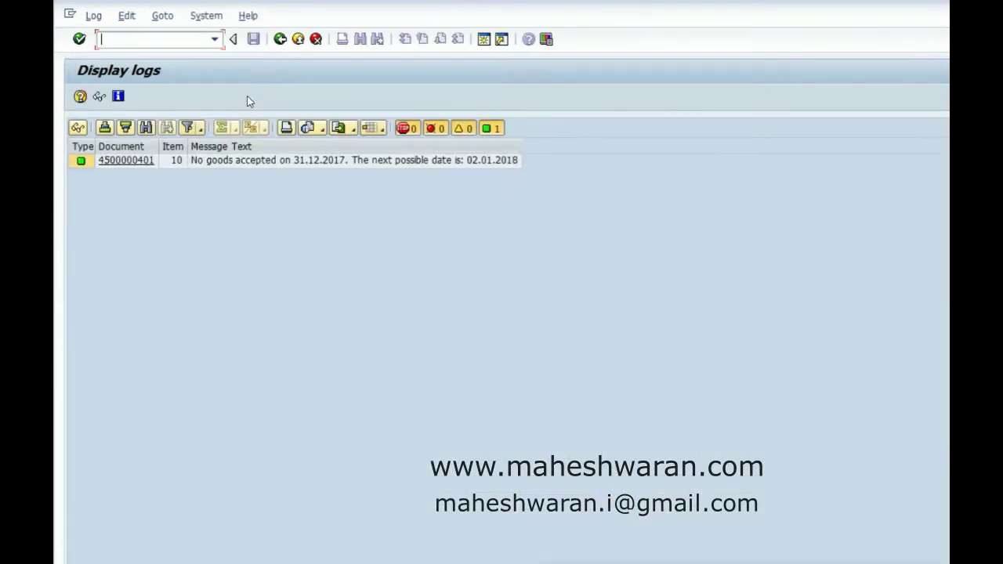
click(280, 38)
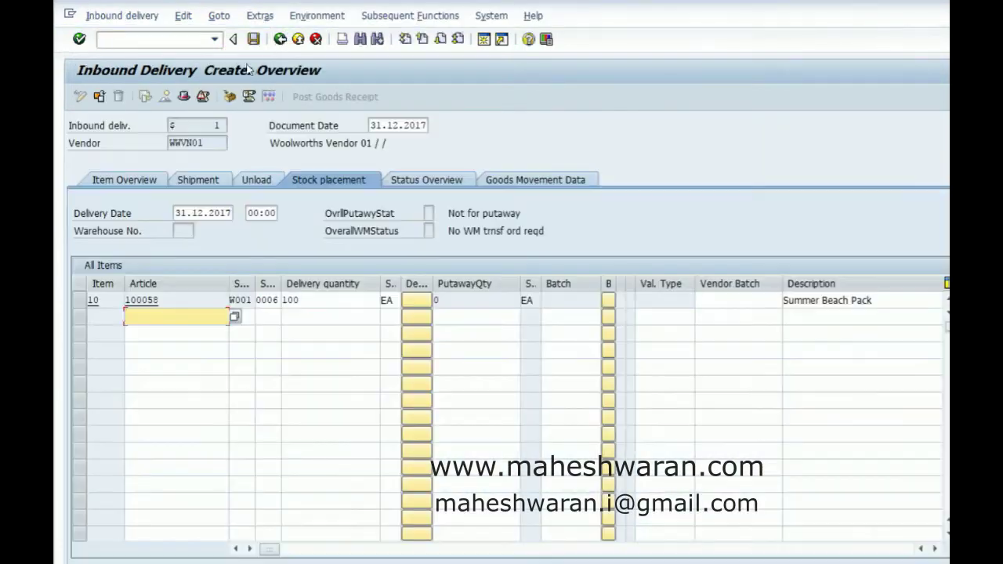
click(253, 38)
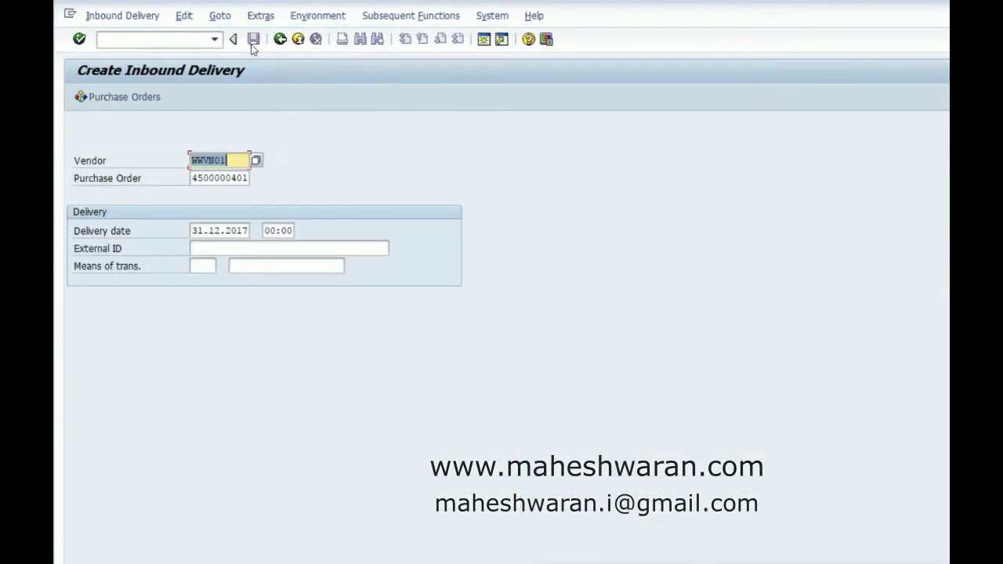
- Open the saved inbound delivery for changing and post its goods receipt
click(122, 15)
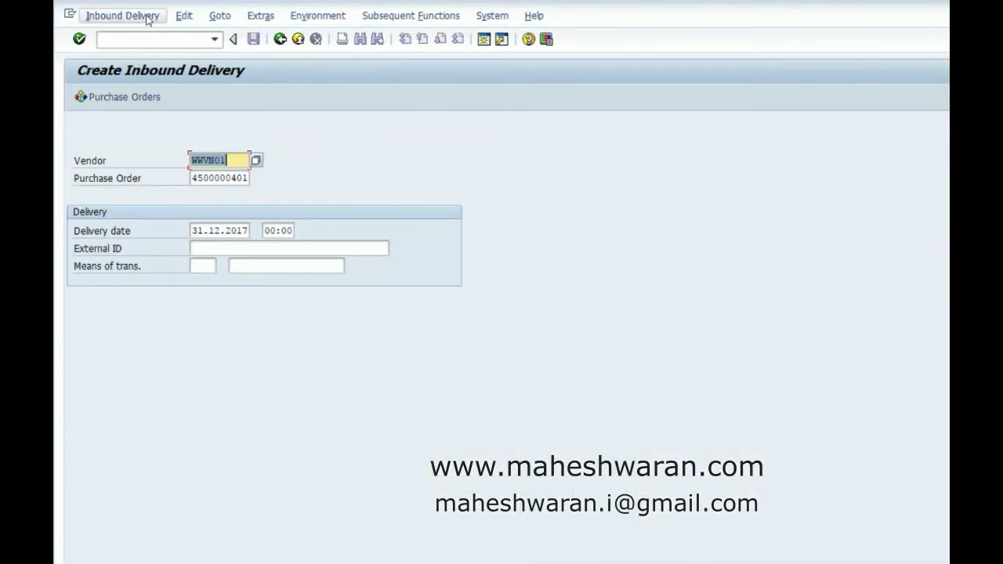
click(118, 71)
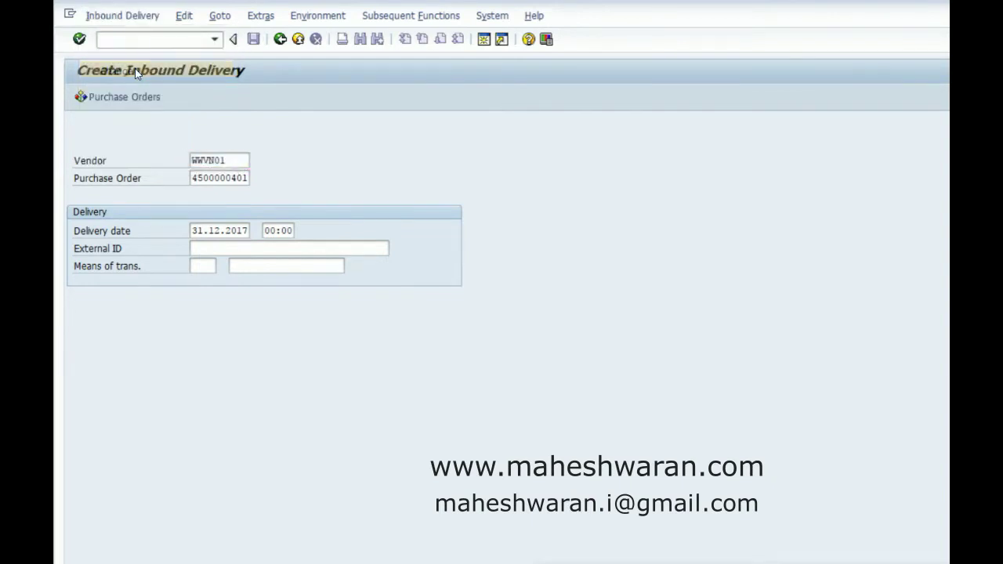
key(Return)
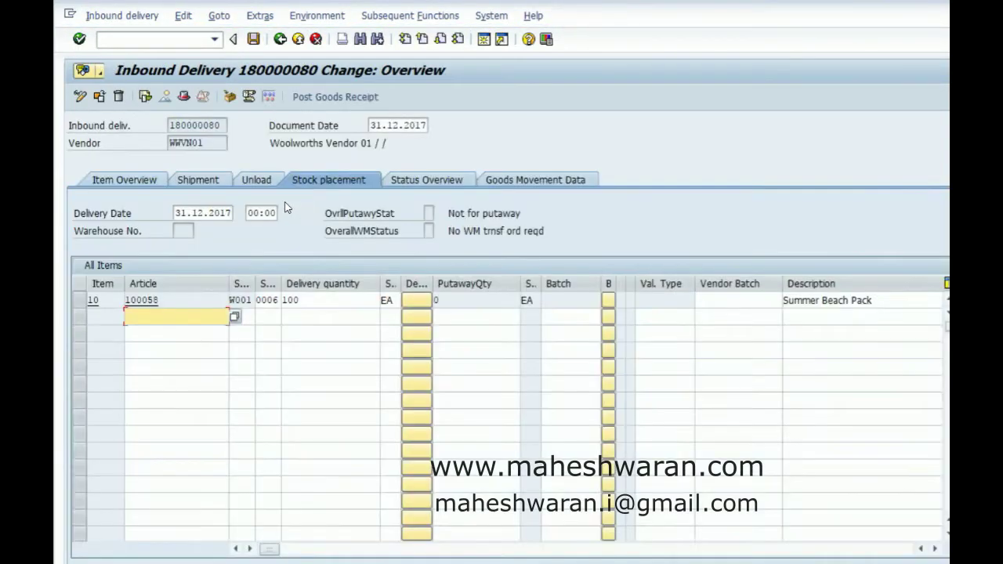
click(351, 96)
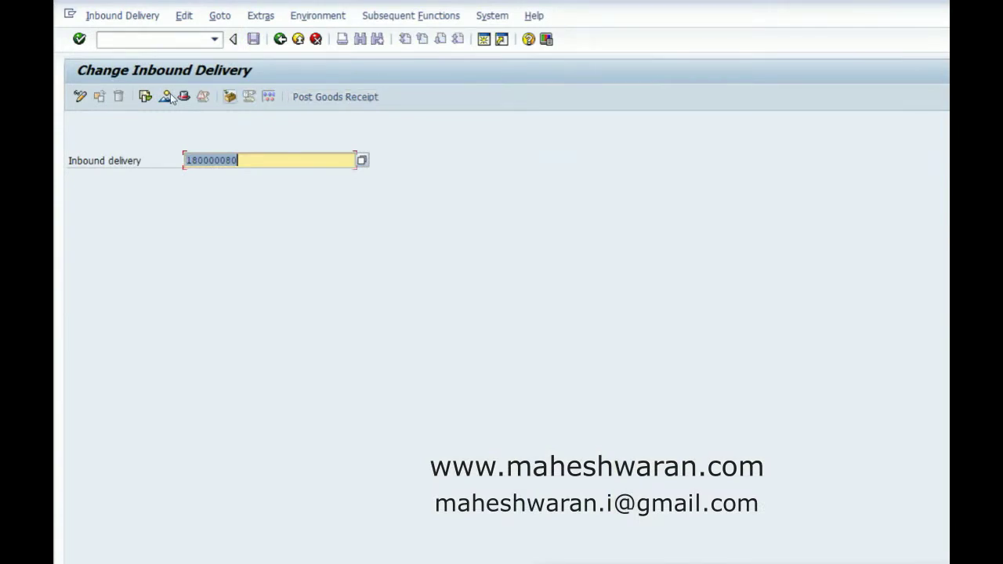
- Start transaction MMBE, display the stock overview of article 100058 at site W001, and leave the report
click(145, 40)
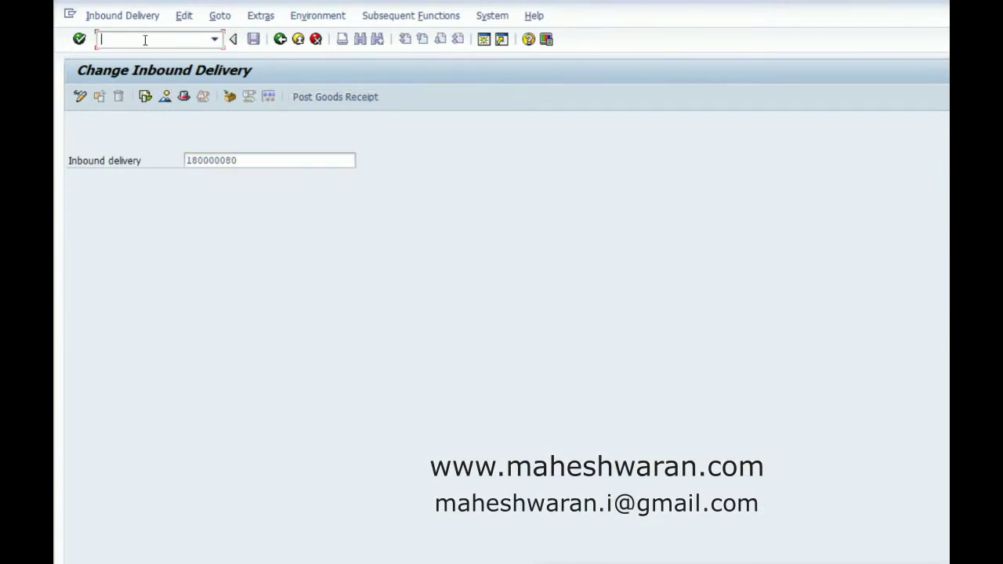
text(/nmmbe)
key(Return)
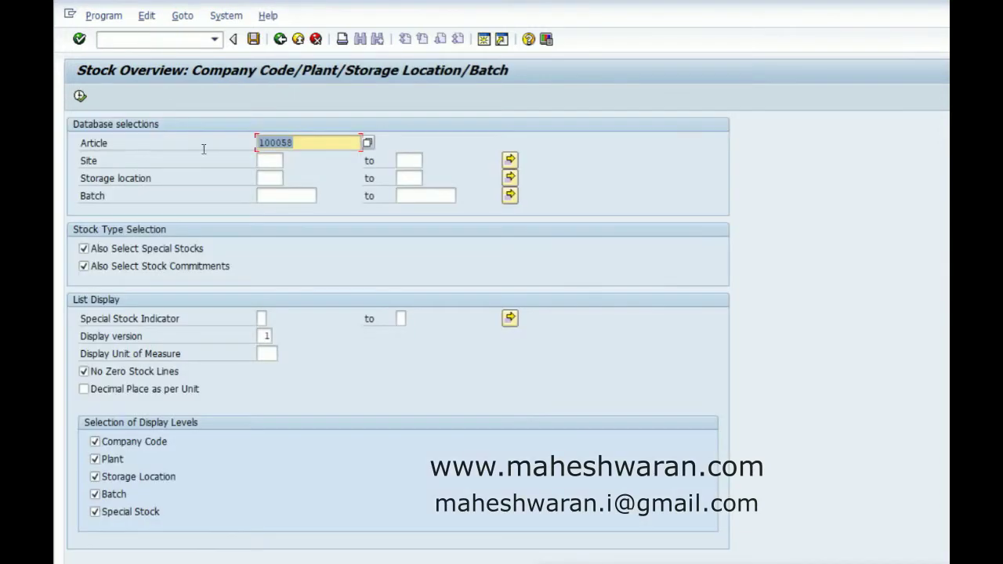
click(271, 161)
text(w001)
key(Return)
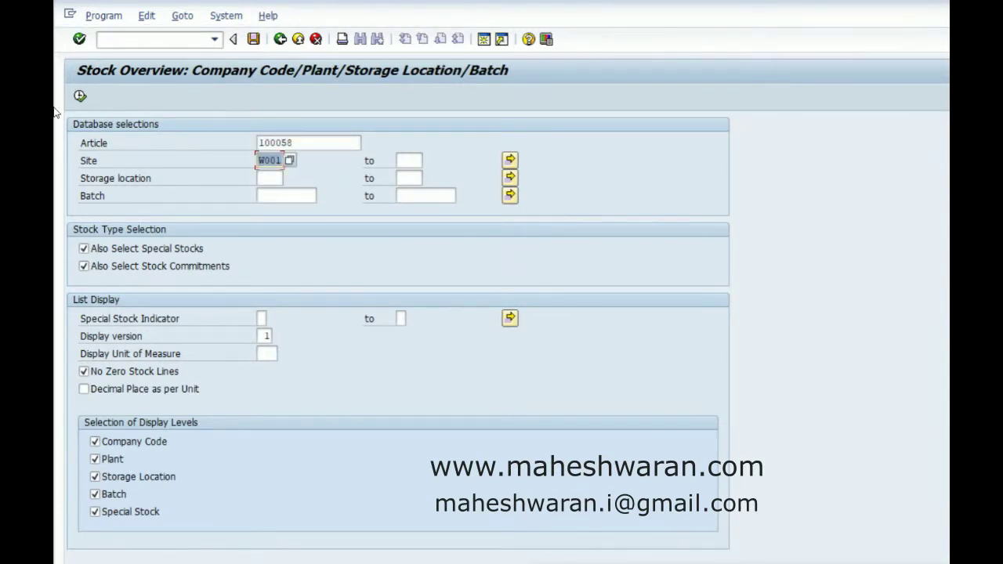
click(80, 96)
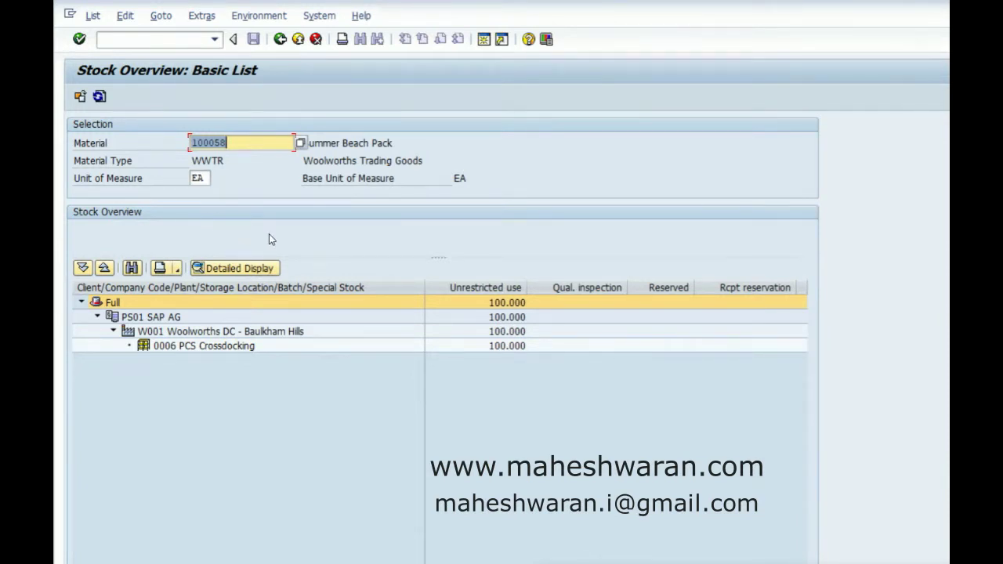
click(275, 43)
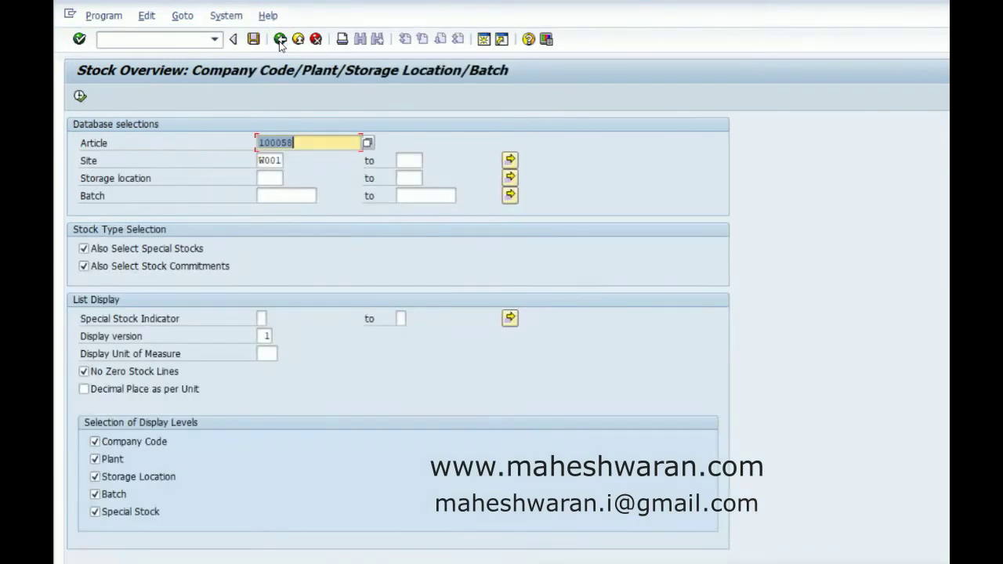
click(280, 40)
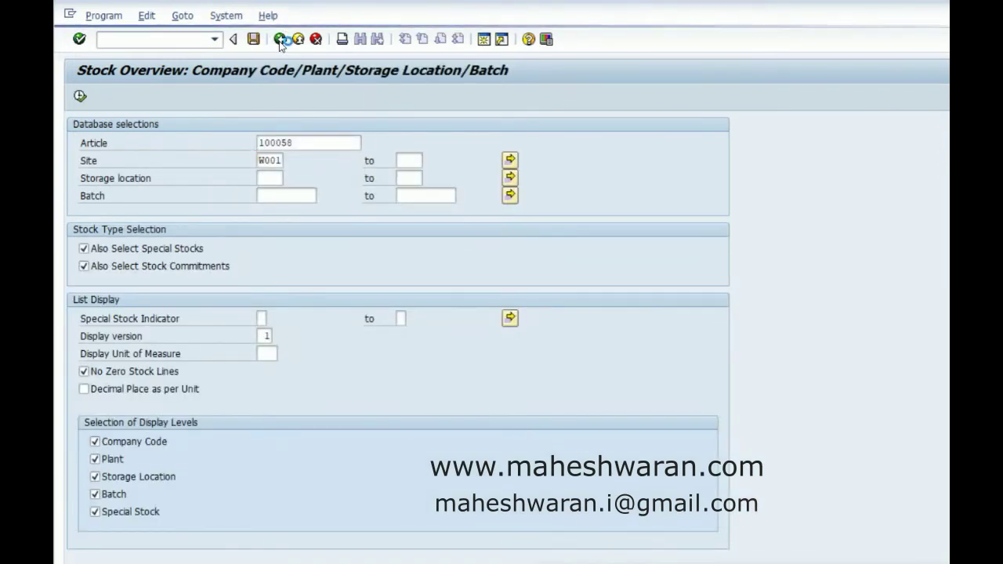